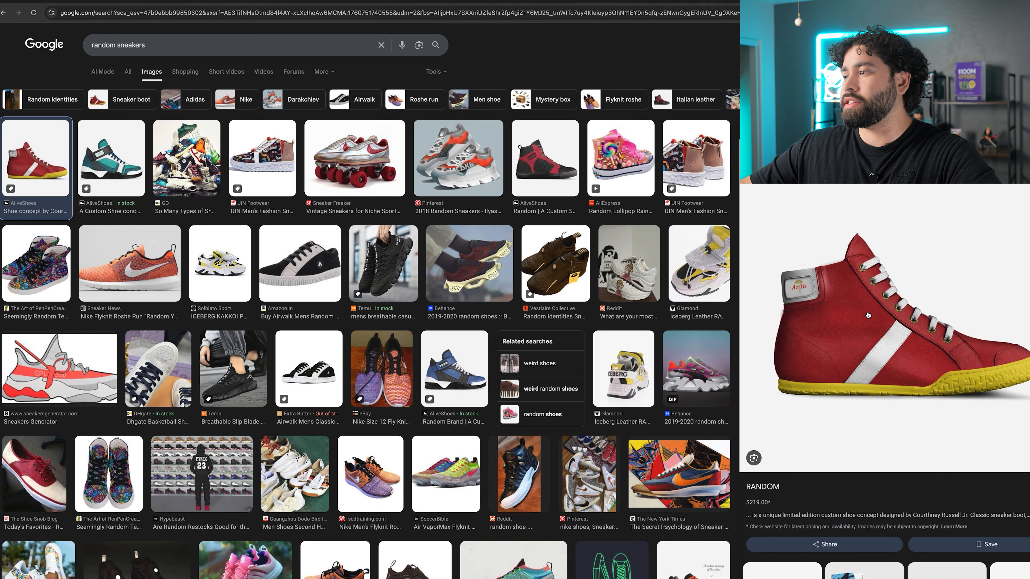
Save the red high-top sneaker image from the image search results.
{"action": "right_click", "coordinate": [872, 291]}
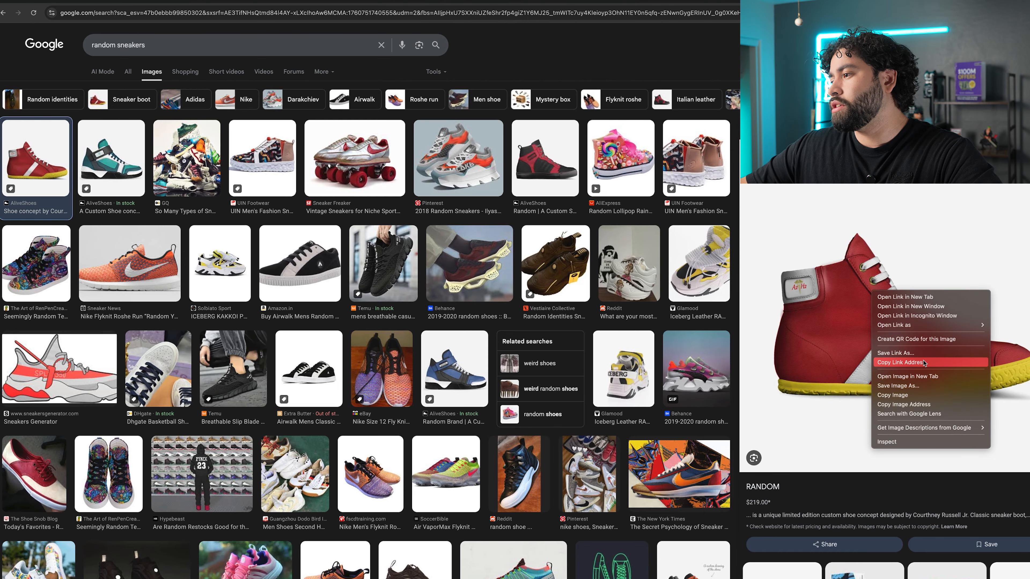
{"action": "left_click", "coordinate": [924, 385]}
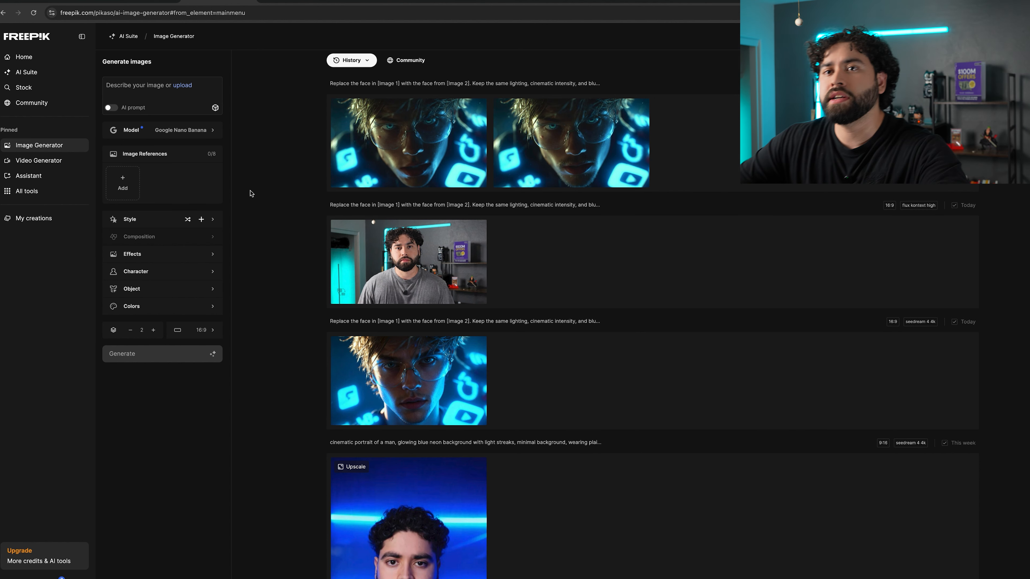
{"action": "left_click", "coordinate": [67, 60]}
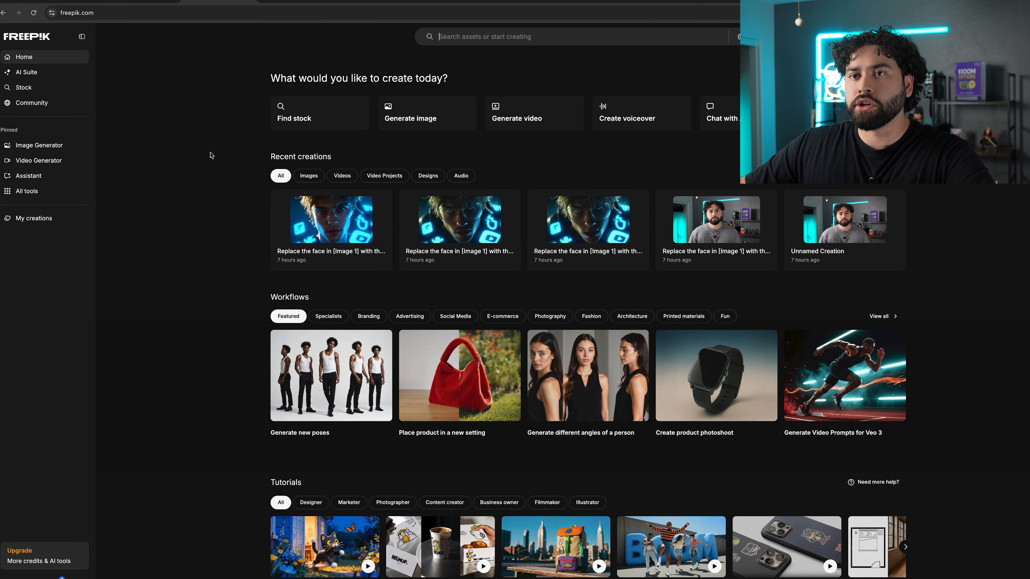
{"action": "left_click", "coordinate": [31, 142]}
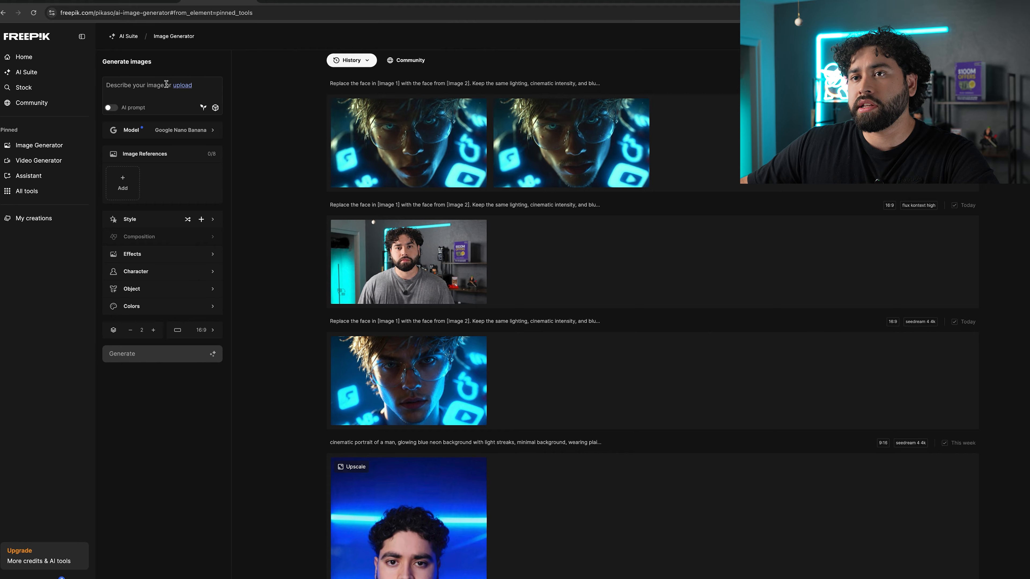
{"action": "left_click", "coordinate": [144, 84]}
{"action": "left_click", "coordinate": [199, 49]}
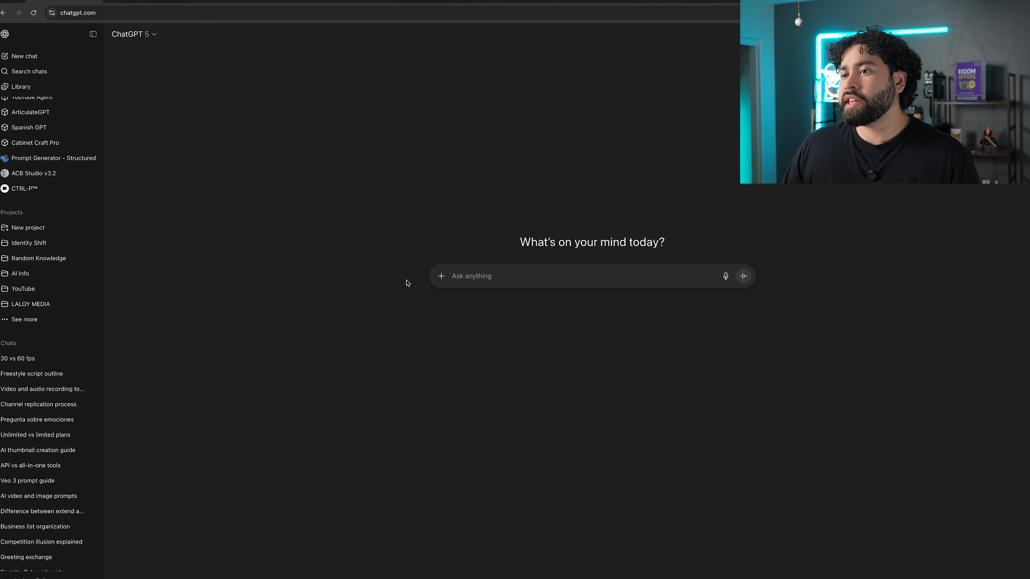
Attach the shoe image and ask for a description detailed enough for the Free Pik prompt image generator.
{"action": "left_click", "coordinate": [440, 282]}
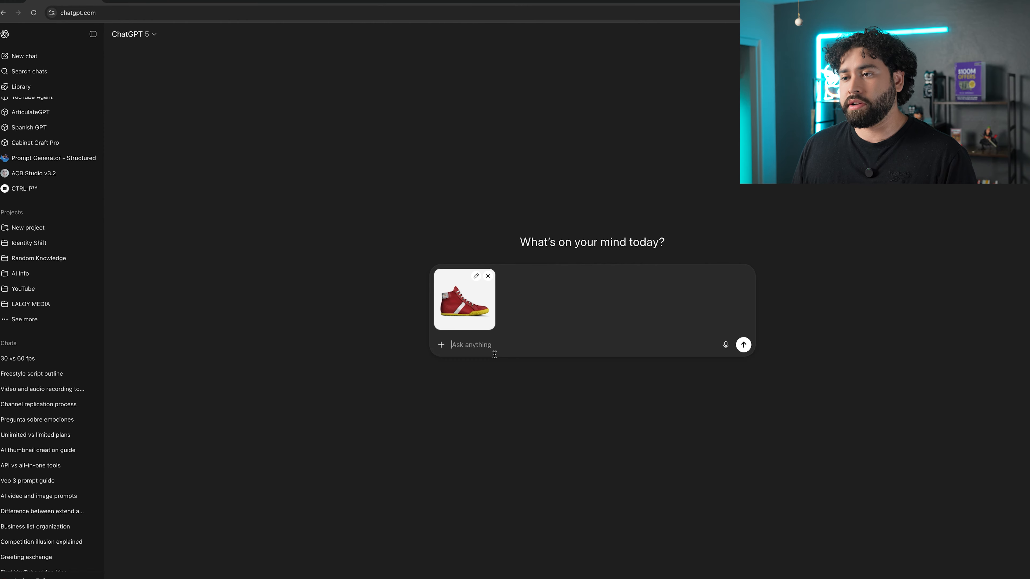
{"action": "type", "text": "Please describe this shoe in extreme detail so I could put it into a prompt image generator called Free Pick."}
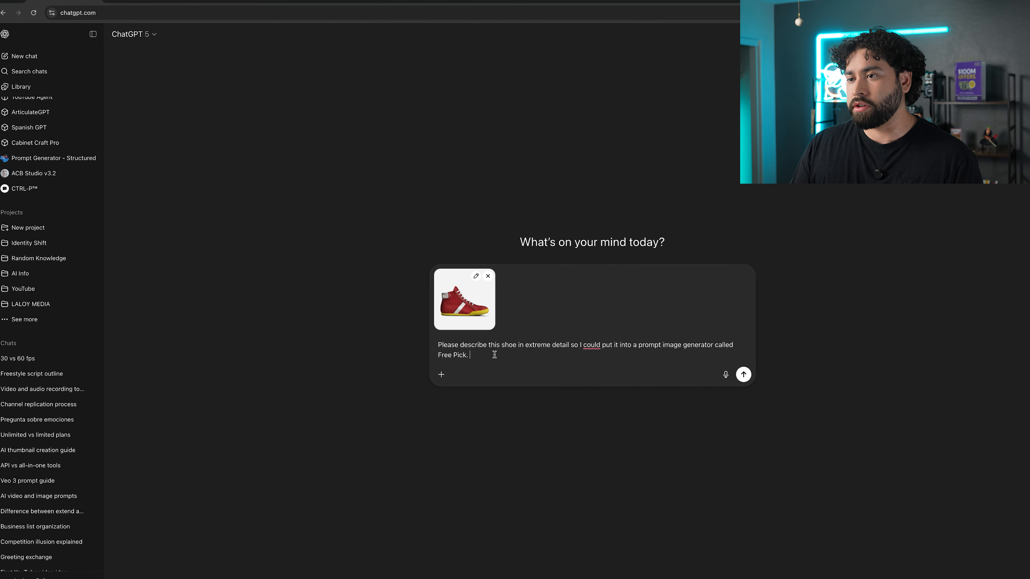
{"action": "key", "text": "BackSpace"}
{"action": "key", "text": "BackSpace"}
{"action": "key", "text": "BackSpace"}
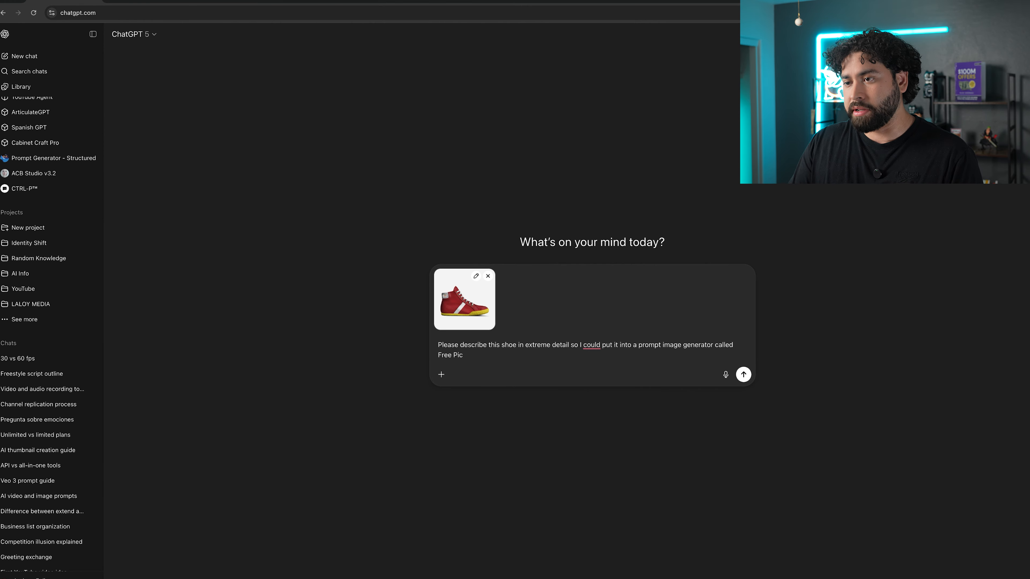
{"action": "type", "text": "k"}
{"action": "key", "text": "Return"}
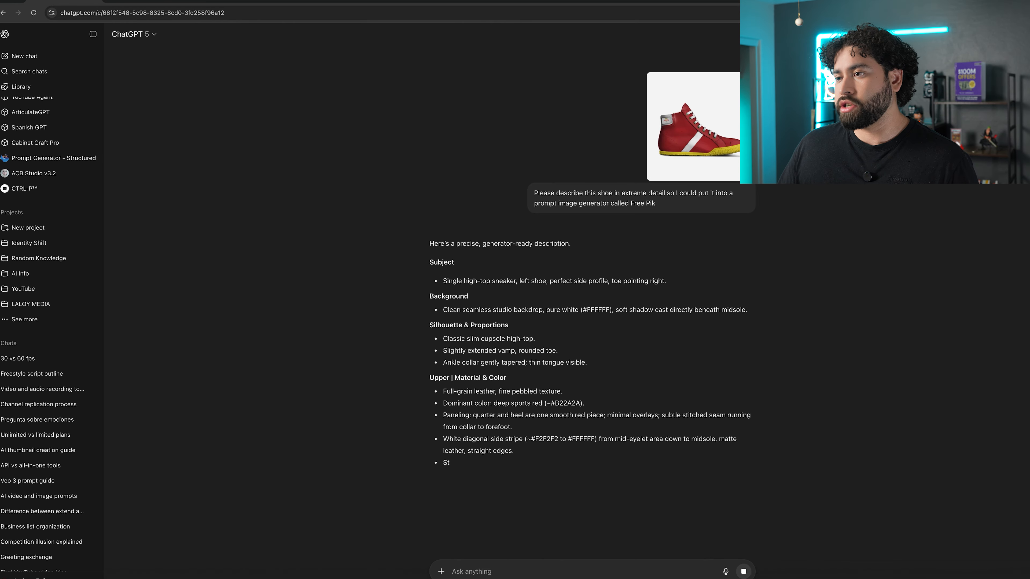
Ask for ideas for a cool static brand image featuring this shoe.
{"action": "scroll", "coordinate": [758, 360], "scroll_direction": "down", "scroll_amount": 1}
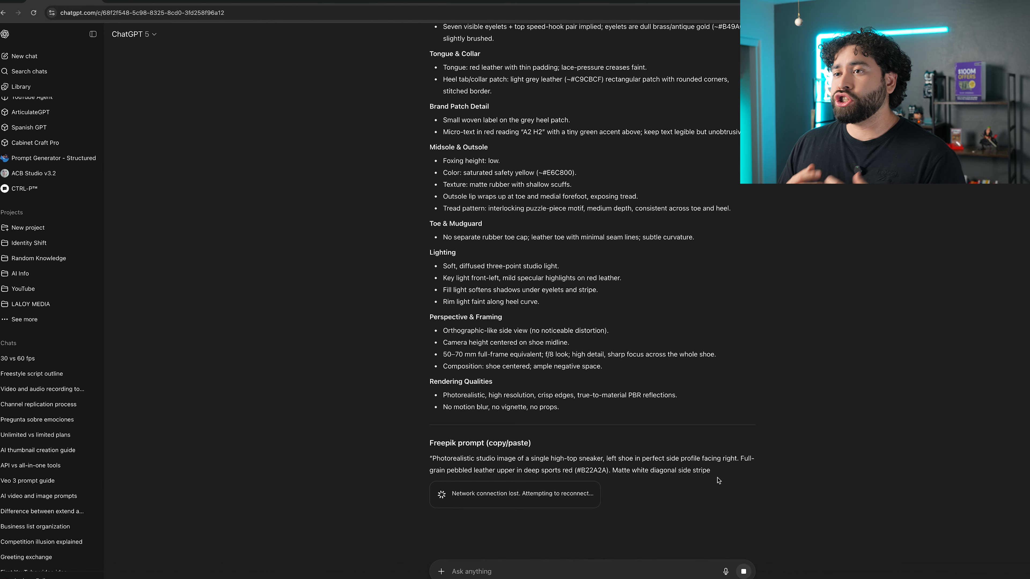
{"action": "type", "text": "Please tell me ideas I could make for my brand of this shoe for a cool static image."}
{"action": "mouse_move", "coordinate": [23, 2]}
{"action": "key", "text": "Return"}
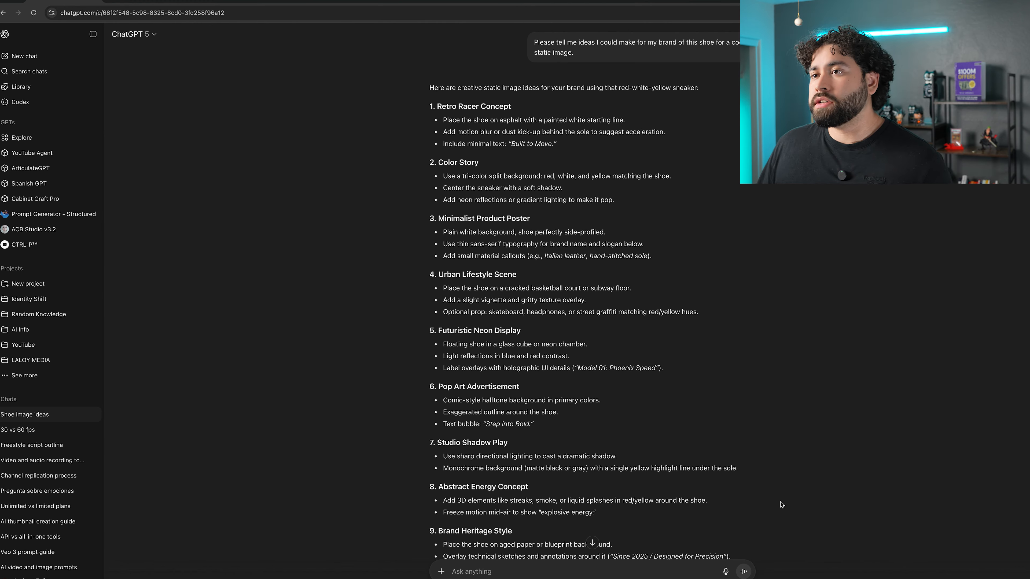
Request an idea placing the shoes in a cinematic, grungy boxing scene on a very fit, shredded person.
{"action": "scroll", "coordinate": [750, 345], "scroll_direction": "up", "scroll_amount": 6}
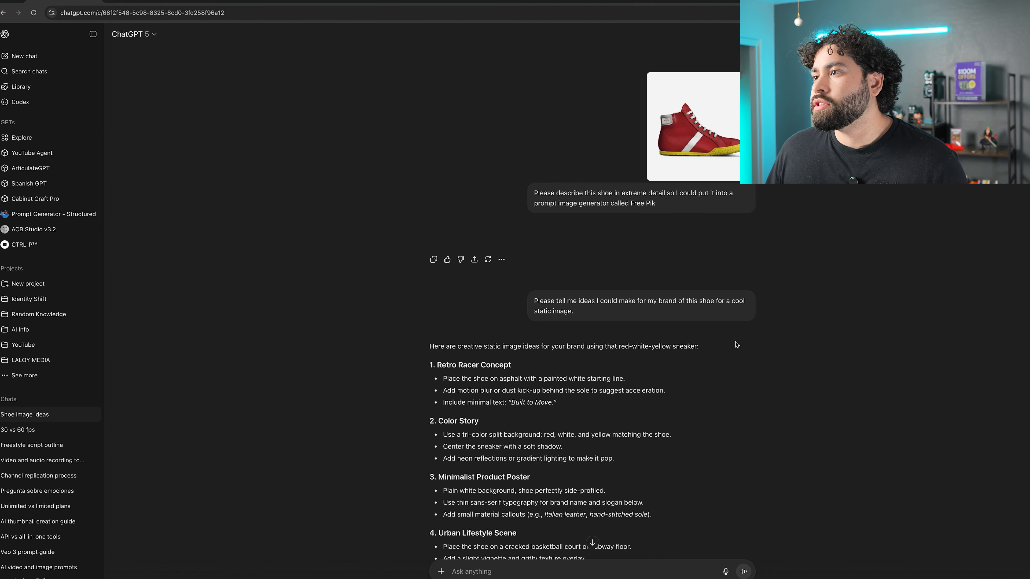
{"action": "left_click", "coordinate": [703, 125]}
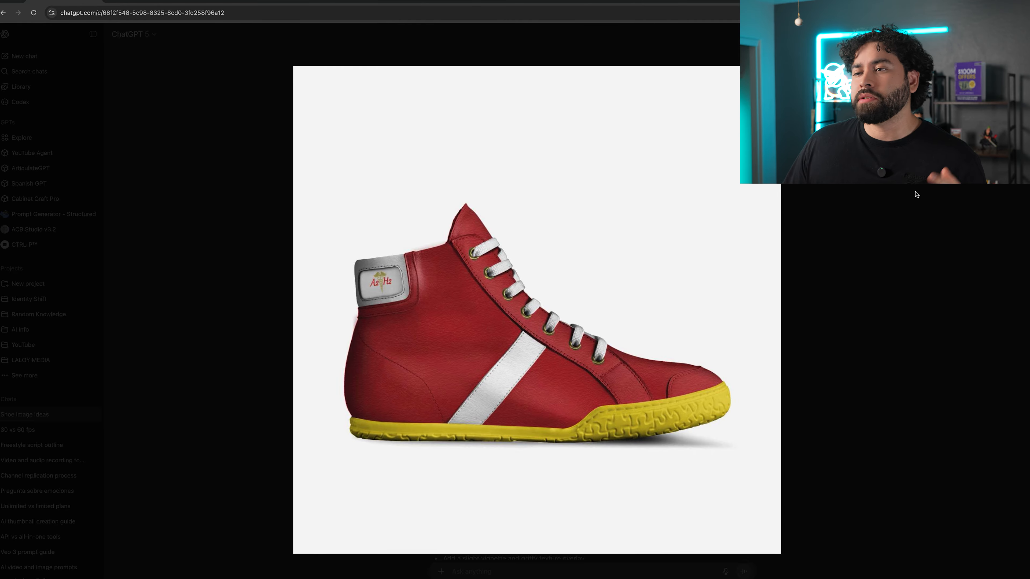
{"action": "left_click", "coordinate": [911, 225]}
{"action": "scroll", "coordinate": [911, 226], "scroll_direction": "down", "scroll_amount": 10}
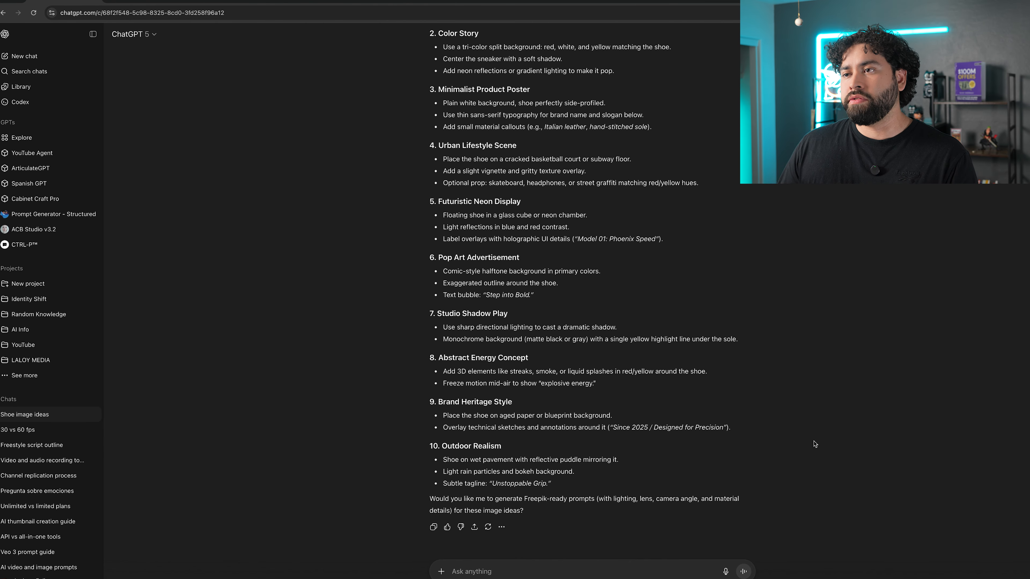
{"action": "type", "text": "Please give me an idea of where the shoes are in a boxing scene of a person. It looks very cinematic, it looks grungy, and the person looks like a fire wealth, very fit and shredded."}
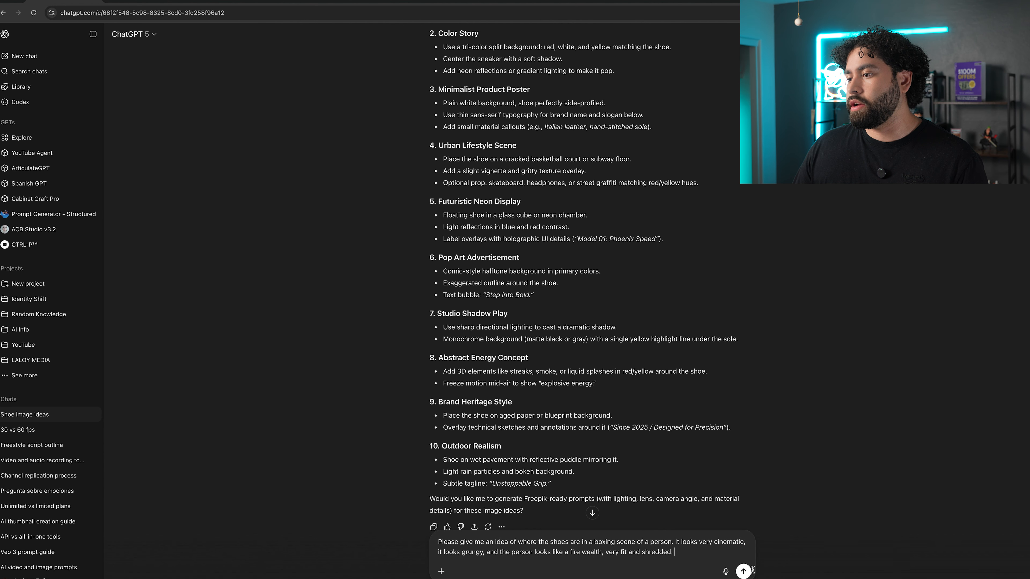
{"action": "key", "text": "Return"}
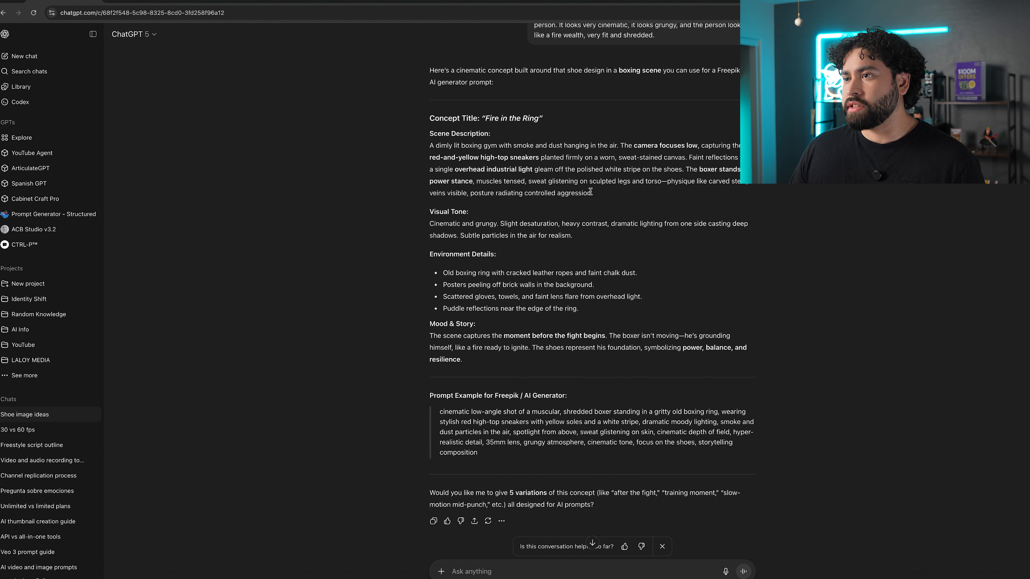
Copy the suggested Freepik prompt example from the reply.
{"action": "scroll", "coordinate": [568, 325], "scroll_direction": "down", "scroll_amount": 1}
{"action": "left_click_drag", "start_coordinate": [477, 414], "coordinate": [441, 375]}
{"action": "key", "text": "ctrl+c"}
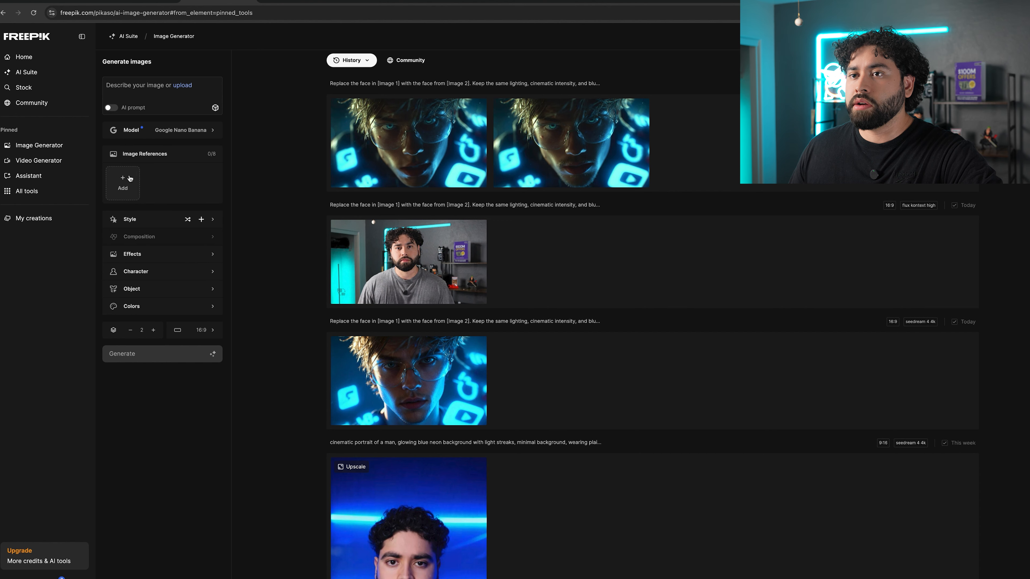
Upload the saved shoe image as an image reference and paste the copied prompt into the description.
{"action": "left_click", "coordinate": [128, 179]}
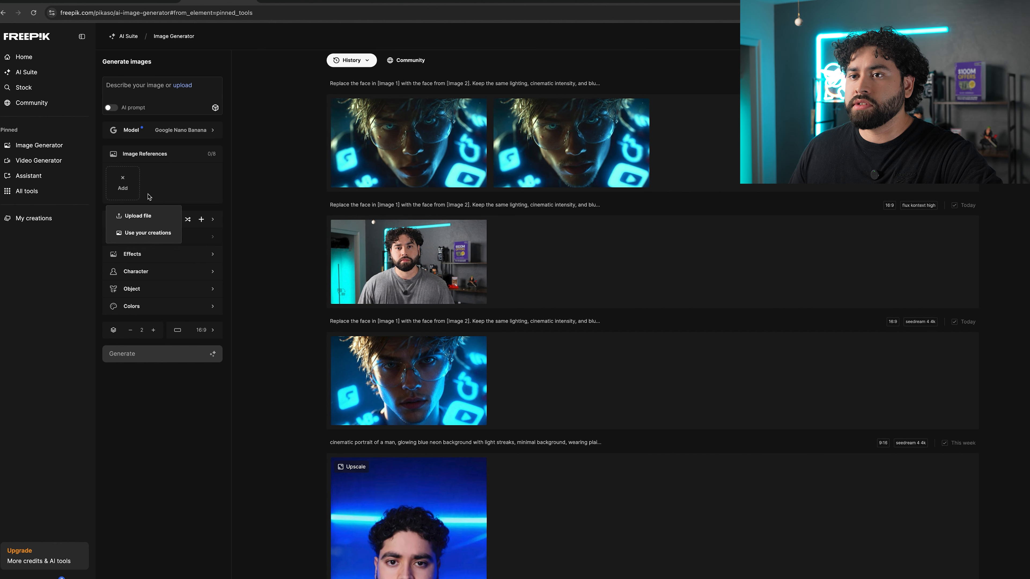
{"action": "left_click", "coordinate": [138, 216]}
{"action": "left_click", "coordinate": [367, 260]}
{"action": "left_click", "coordinate": [807, 393]}
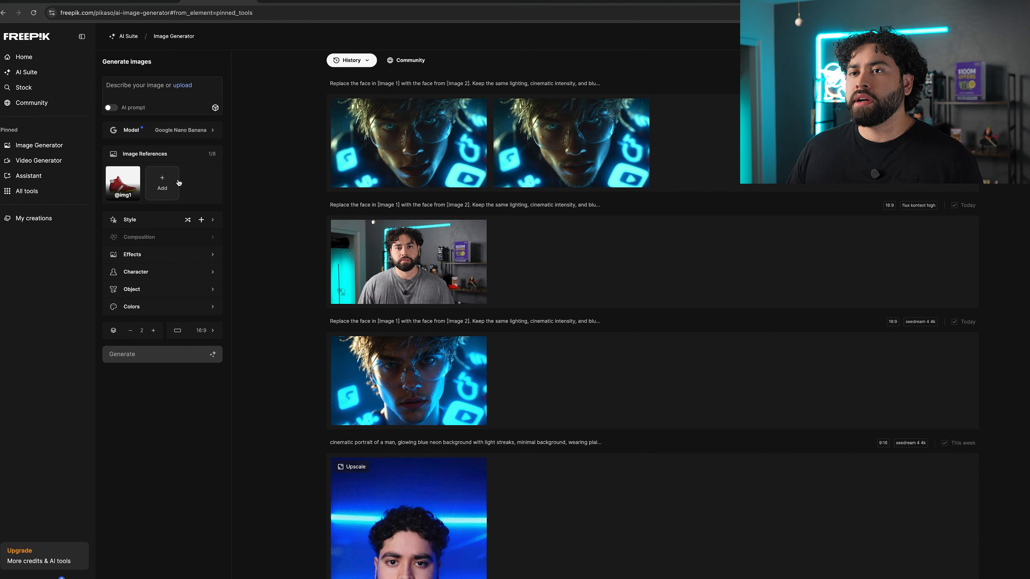
{"action": "left_click", "coordinate": [140, 88]}
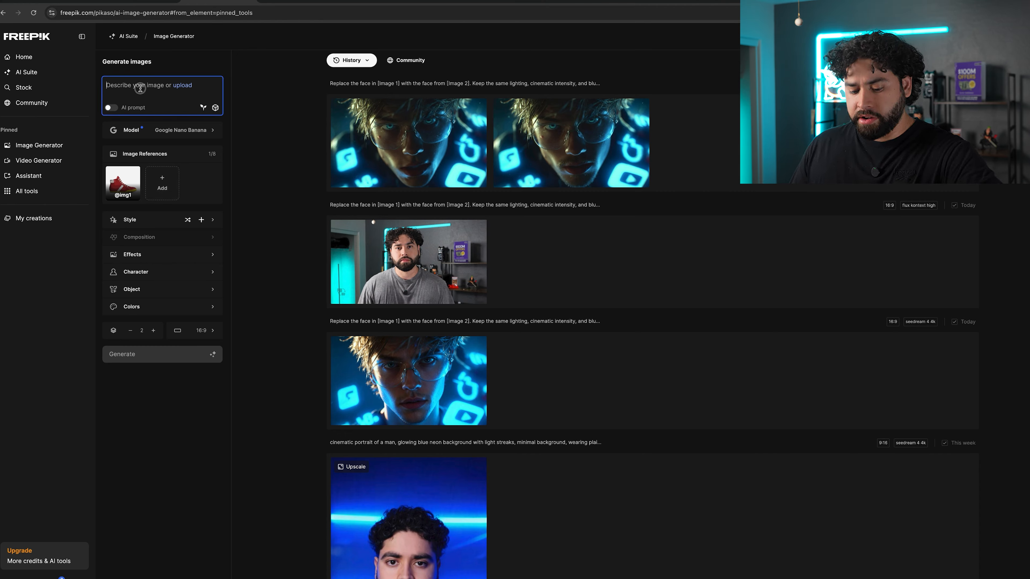
{"action": "key", "text": "ctrl+v"}
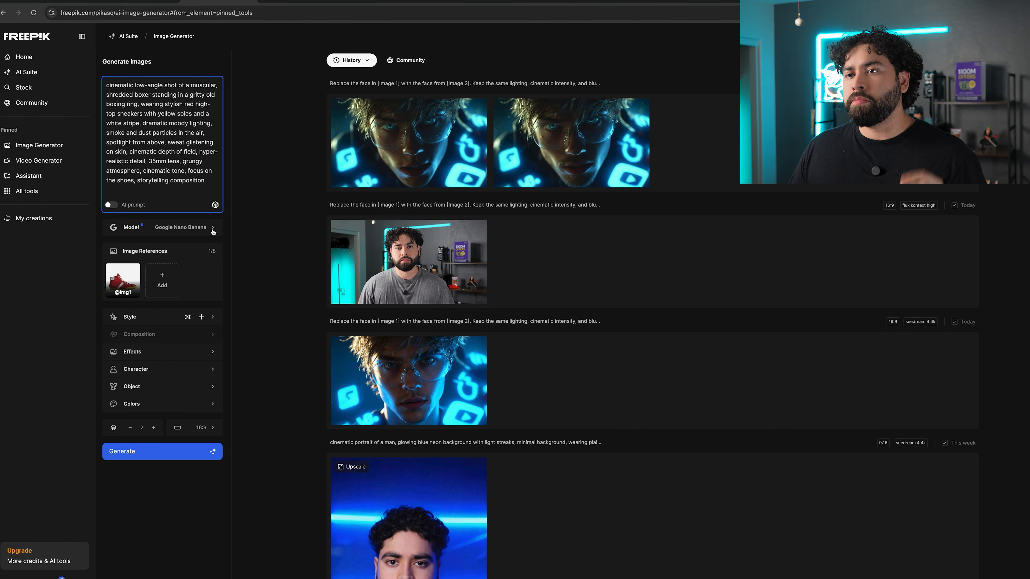
Switch the model to Seedream 4 and generate the image.
{"action": "left_click", "coordinate": [213, 231]}
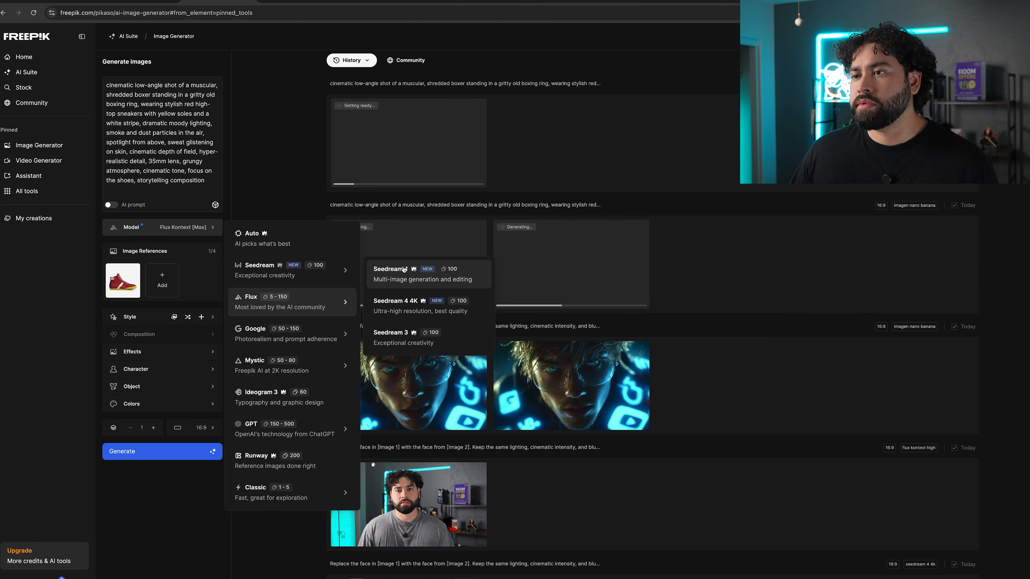
{"action": "left_click", "coordinate": [403, 268]}
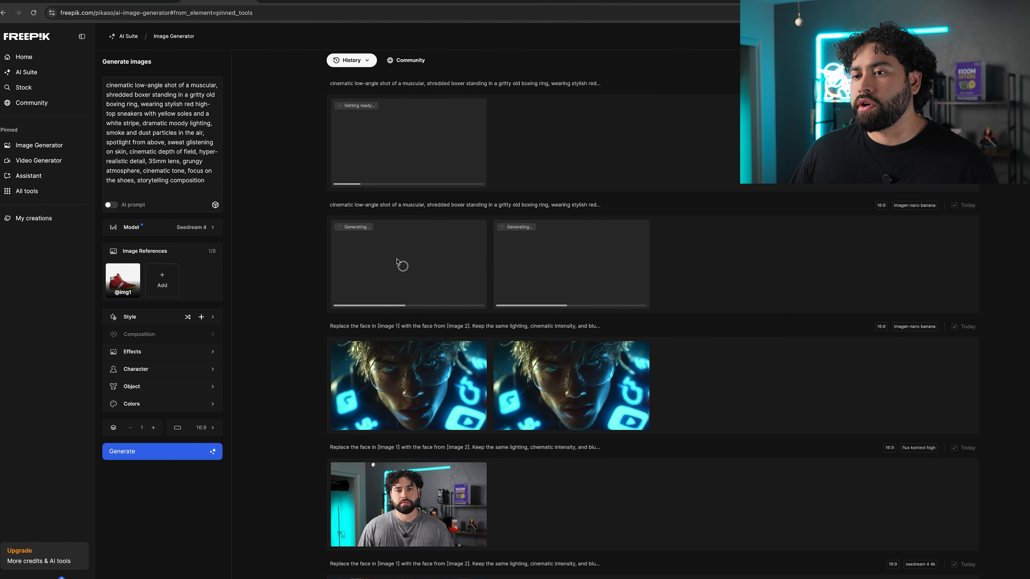
{"action": "left_click", "coordinate": [163, 451]}
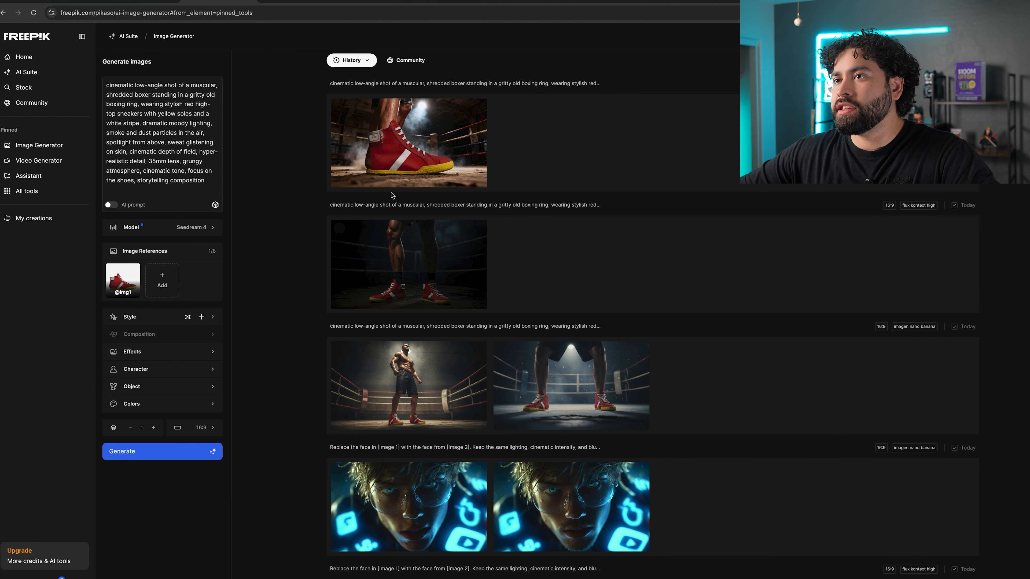
Examine the generated boxing-scene images enlarged in the viewer.
{"action": "mouse_move", "coordinate": [431, 145]}
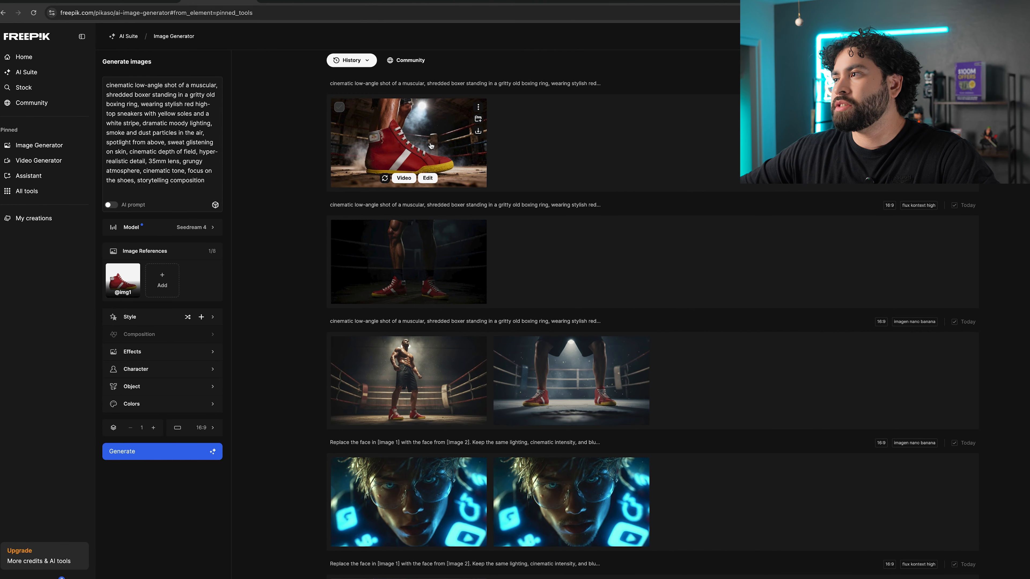
{"action": "left_click", "coordinate": [431, 146]}
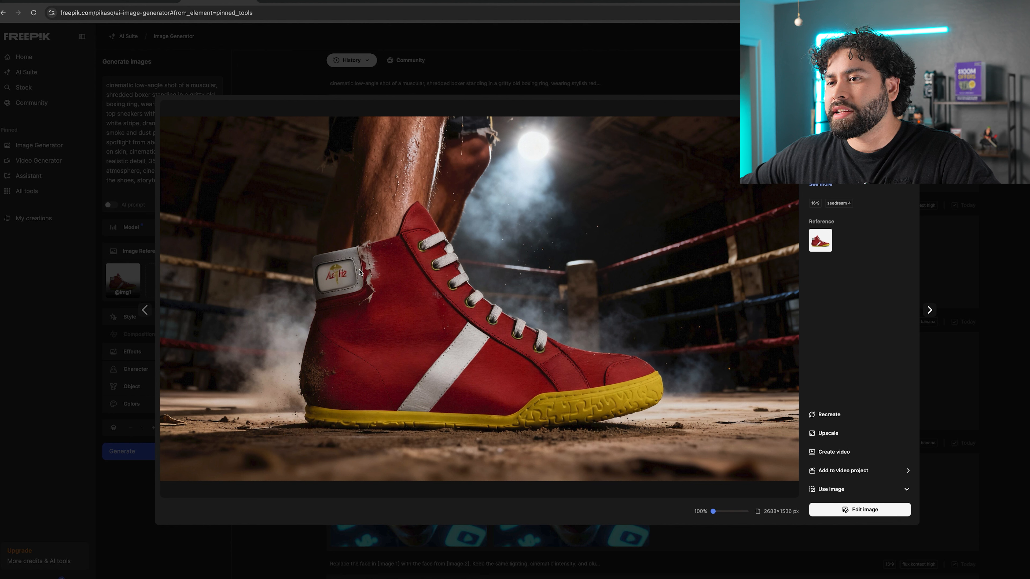
{"action": "left_click", "coordinate": [1027, 358]}
{"action": "left_click", "coordinate": [396, 281]}
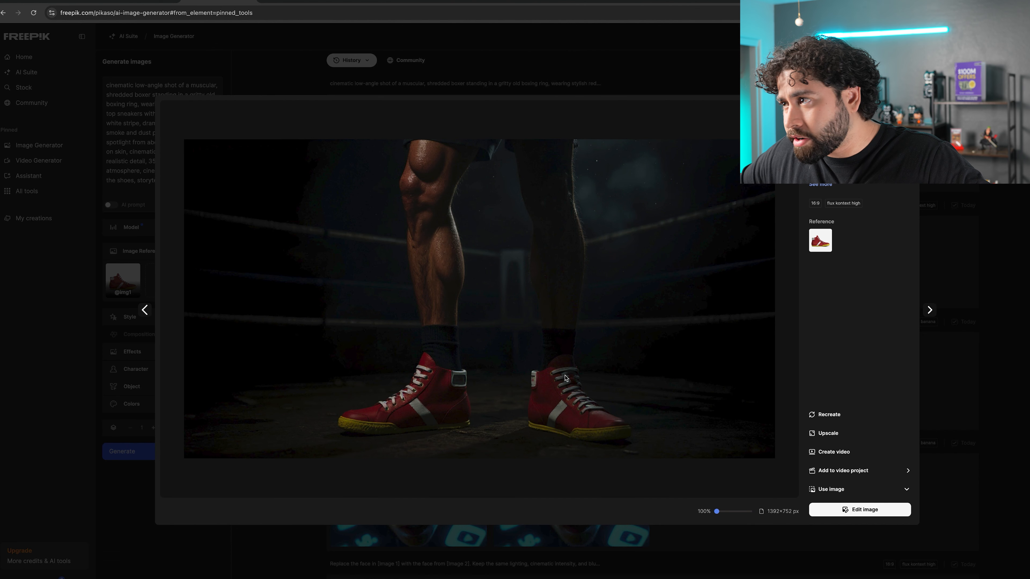
{"action": "left_click", "coordinate": [978, 251]}
{"action": "left_click", "coordinate": [399, 262]}
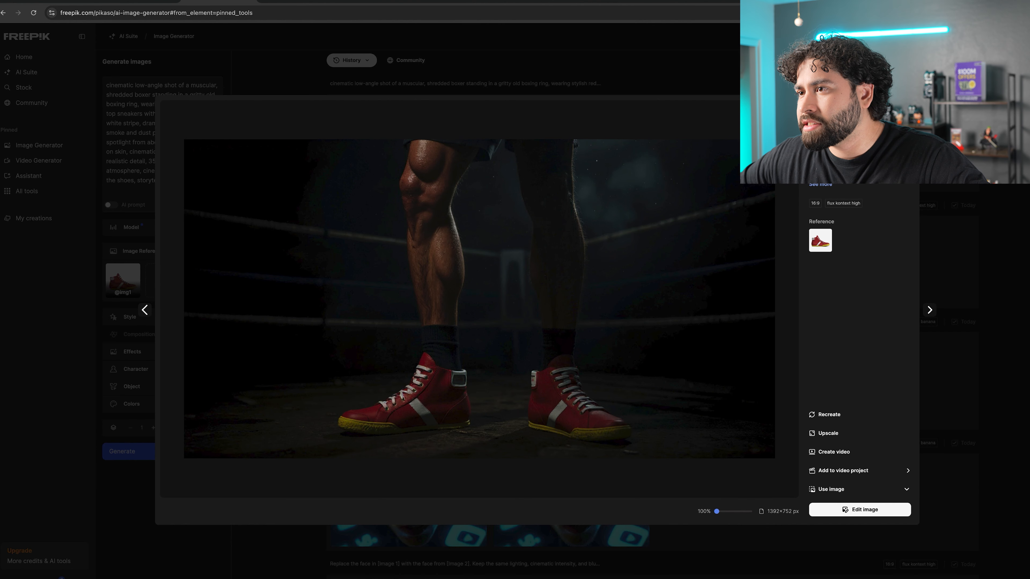
{"action": "left_click", "coordinate": [1026, 286]}
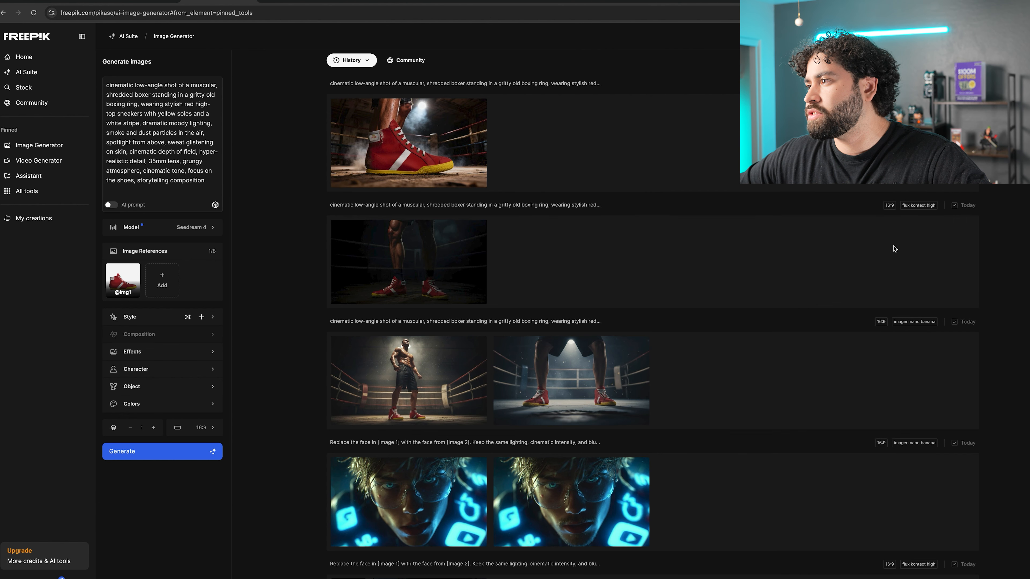
{"action": "left_click", "coordinate": [383, 378]}
{"action": "left_click", "coordinate": [993, 292]}
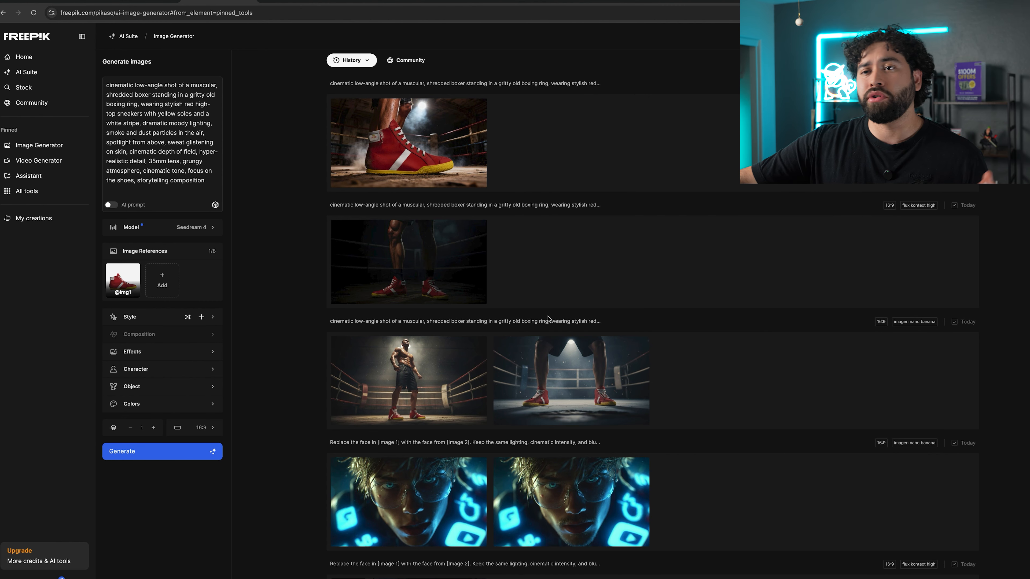
Edit the prompt to a 50mm lens, a serious tone, and a stadium boxing ring.
{"action": "type", "text": "50"}
{"action": "left_click_drag", "start_coordinate": [155, 162], "coordinate": [144, 171]}
{"action": "key", "text": "BackSpace"}
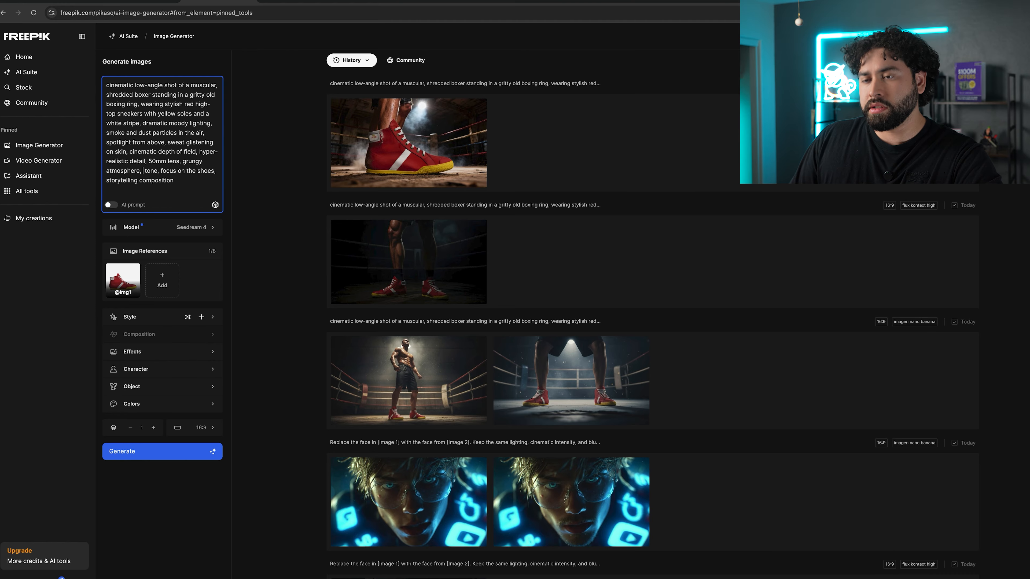
{"action": "type", "text": "serious"}
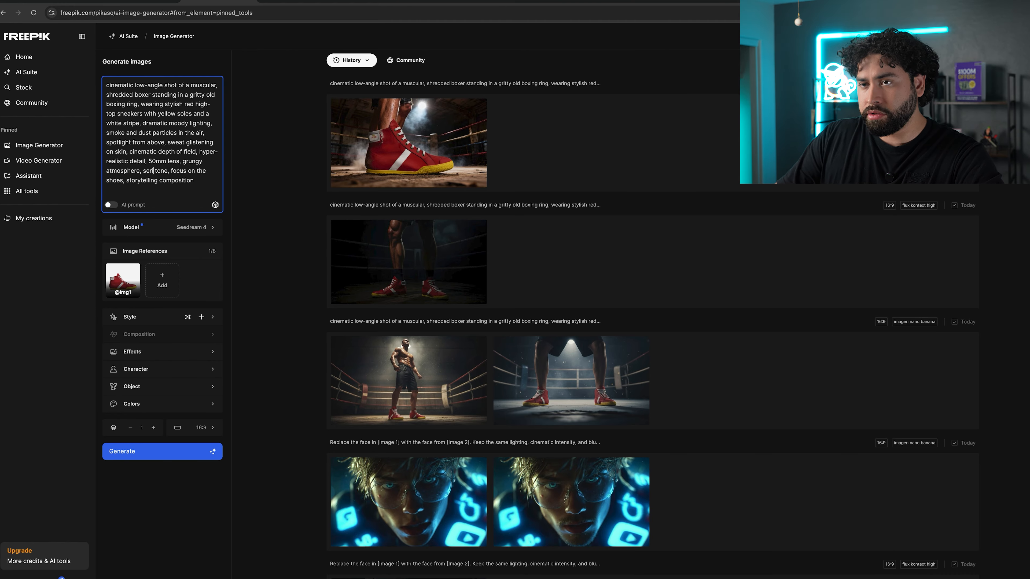
{"action": "left_click_drag", "start_coordinate": [207, 94], "coordinate": [137, 103]}
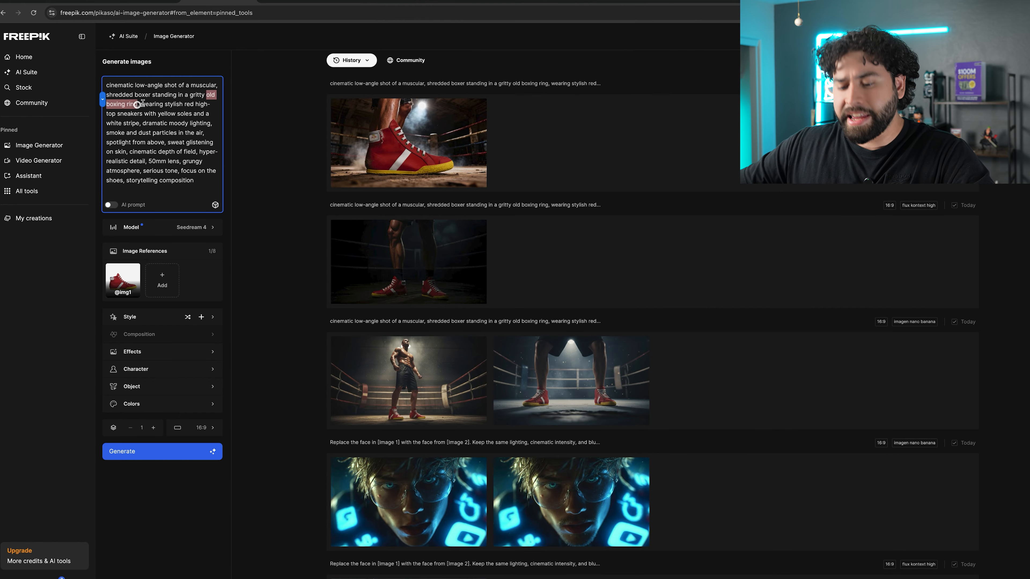
{"action": "left_click", "coordinate": [218, 92]}
{"action": "key", "text": "BackSpace"}
{"action": "key", "text": "BackSpace"}
{"action": "key", "text": "BackSpace"}
{"action": "key", "text": "BackSpace"}
{"action": "key", "text": "BackSpace"}
{"action": "key", "text": "BackSpace"}
{"action": "key", "text": "BackSpace"}
{"action": "key", "text": "BackSpace"}
{"action": "key", "text": "BackSpace"}
{"action": "key", "text": "BackSpace"}
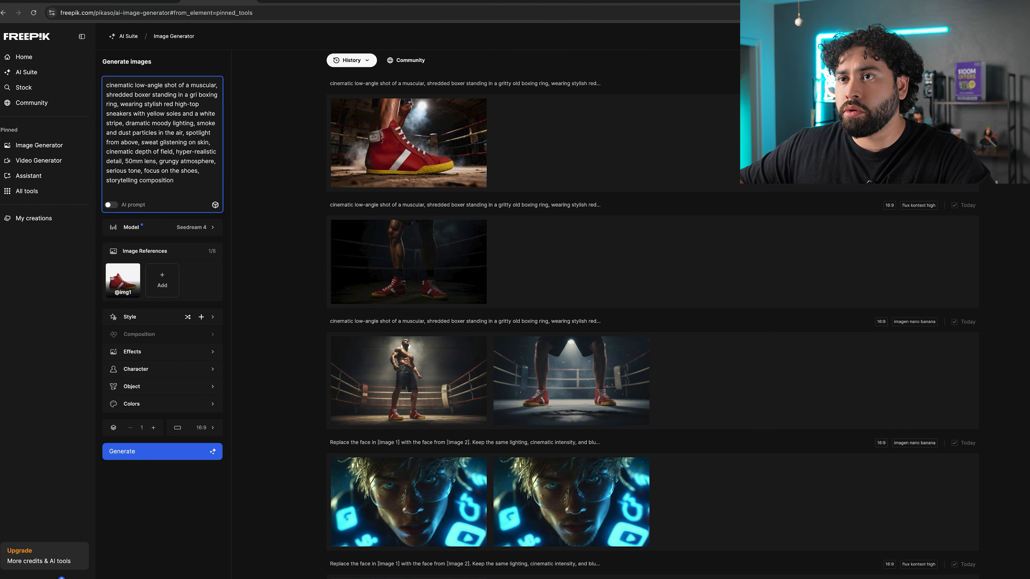
{"action": "type", "text": "stadium"}
Set the image style to classicanime.
{"action": "left_click", "coordinate": [212, 316]}
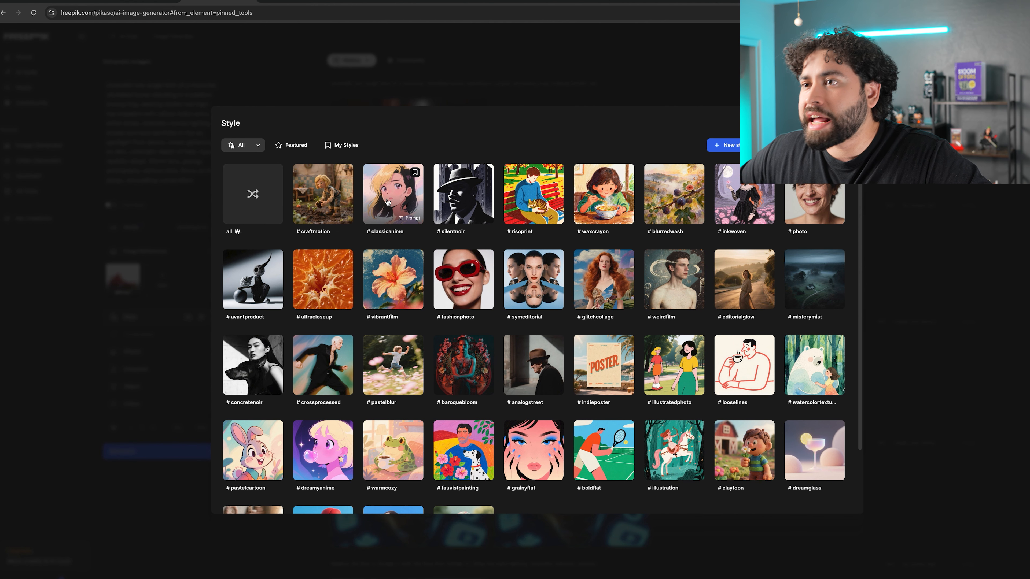
{"action": "left_click", "coordinate": [393, 193]}
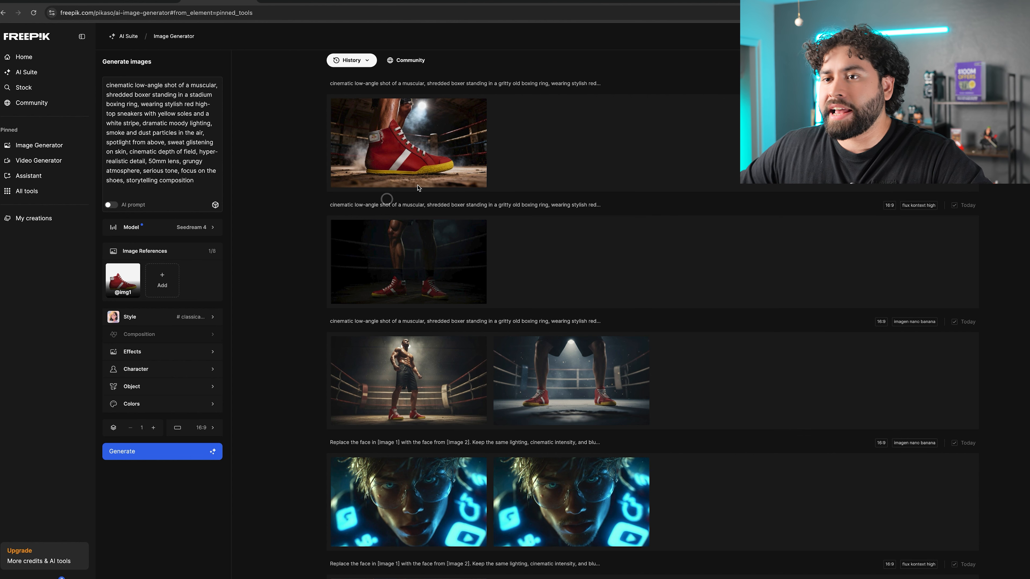
Browse the Effects, Character, Object and Colors options, including the new character and new object dialogs.
{"action": "left_click", "coordinate": [210, 352]}
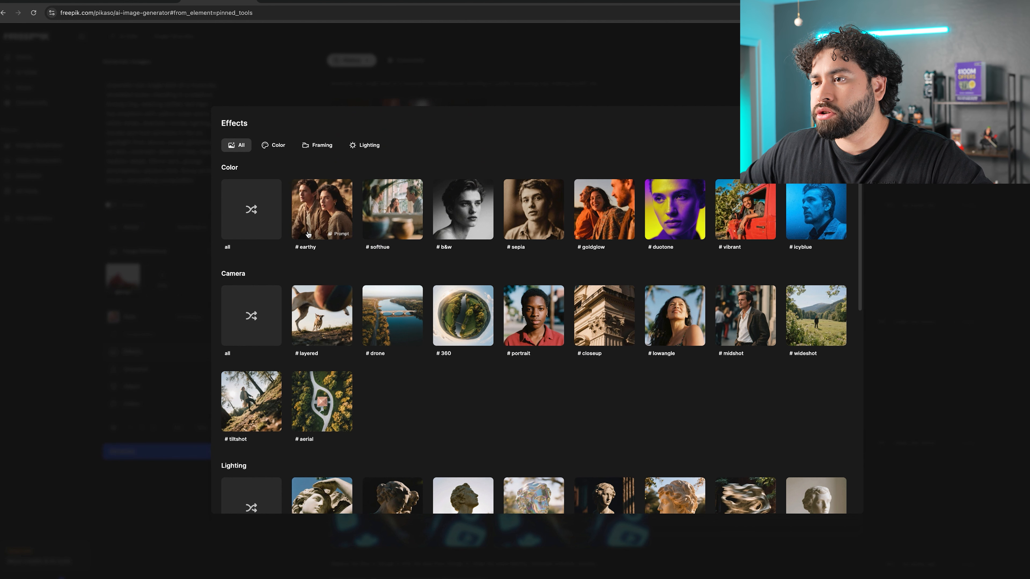
{"action": "scroll", "coordinate": [494, 252], "scroll_direction": "down", "scroll_amount": 3}
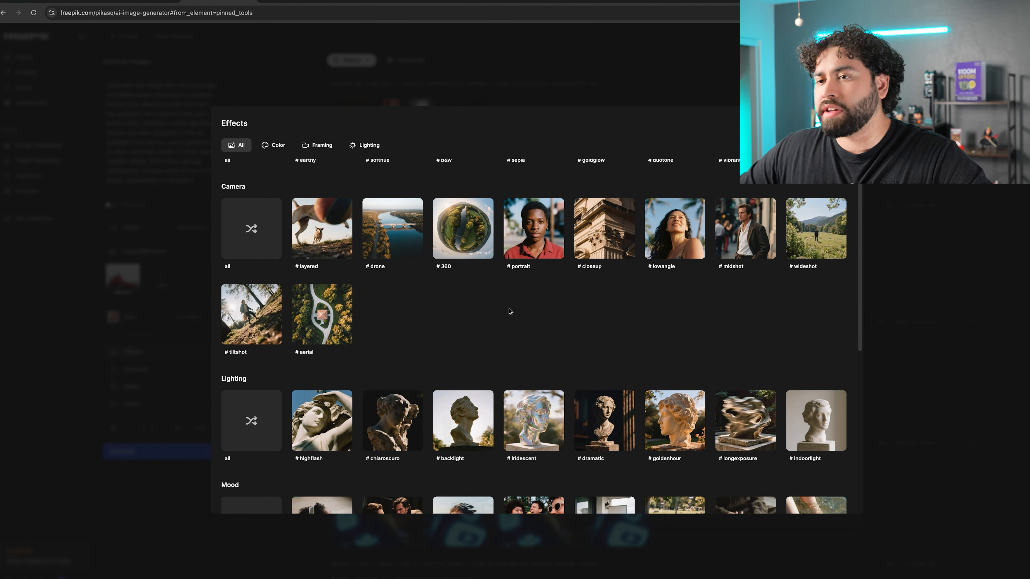
{"action": "scroll", "coordinate": [480, 260], "scroll_direction": "up", "scroll_amount": 3}
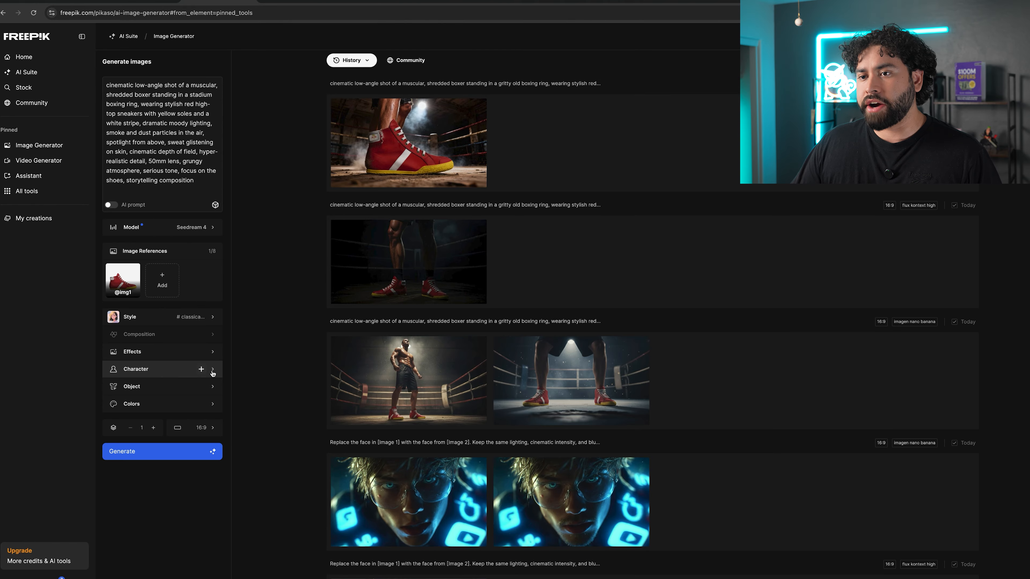
{"action": "left_click", "coordinate": [213, 371]}
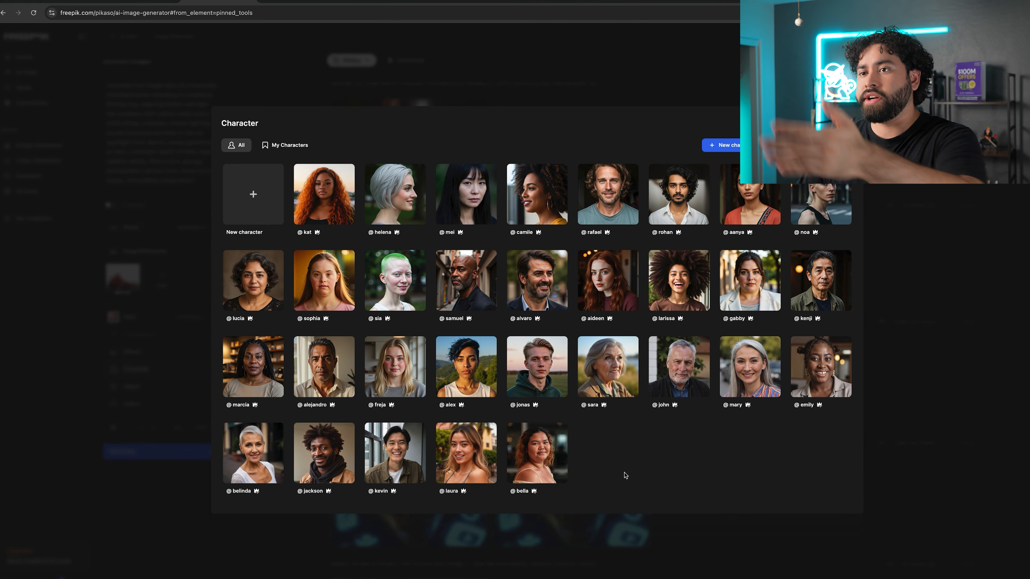
{"action": "left_click", "coordinate": [264, 201]}
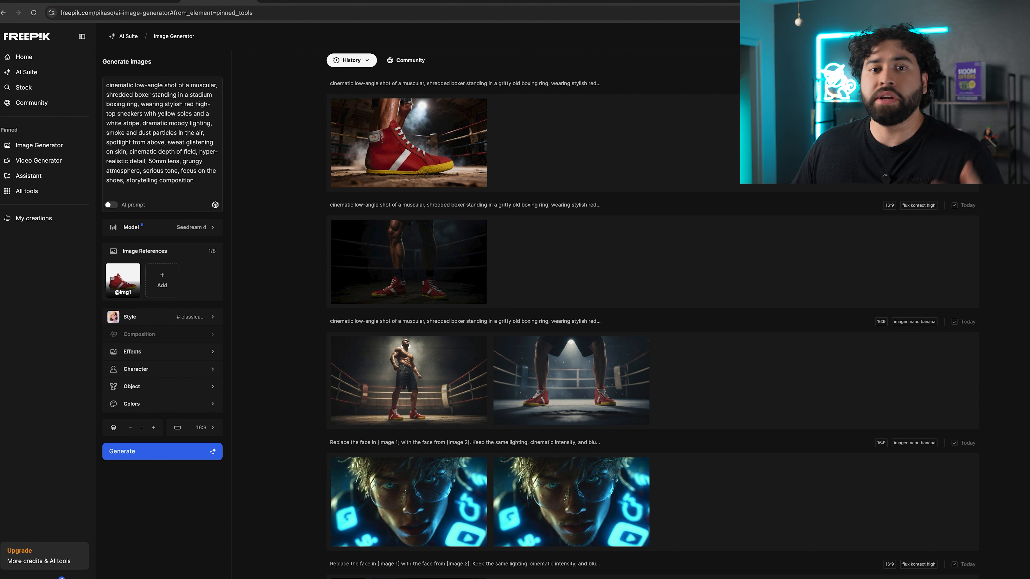
{"action": "left_click", "coordinate": [162, 387]}
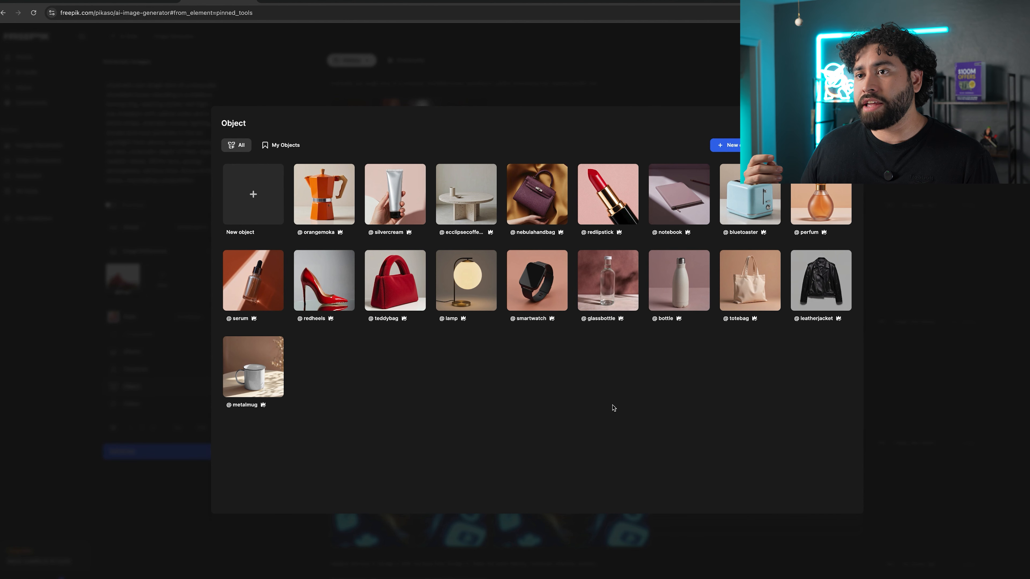
{"action": "left_click", "coordinate": [234, 187]}
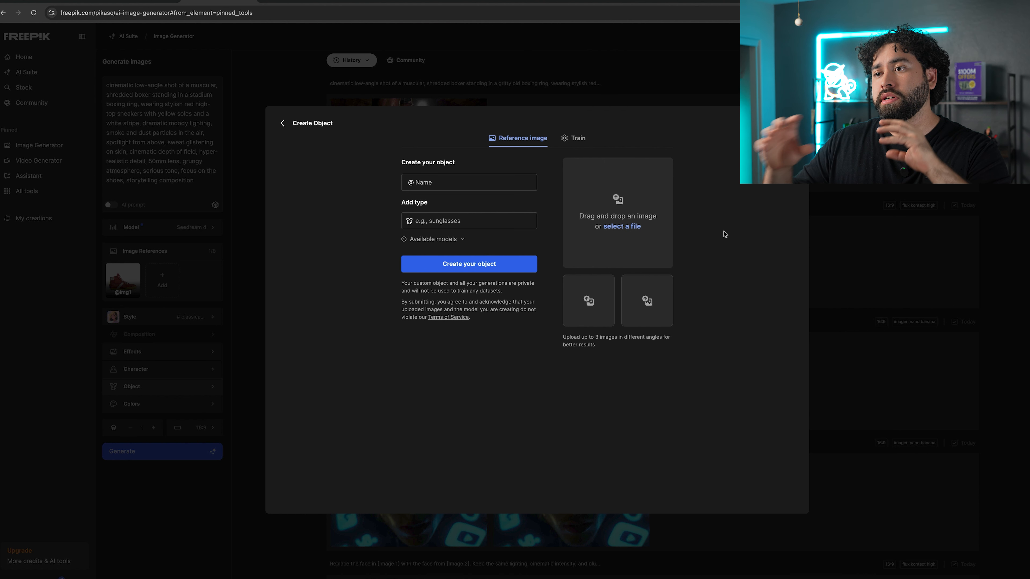
{"action": "left_click", "coordinate": [845, 251]}
{"action": "left_click", "coordinate": [162, 404]}
{"action": "key", "text": "Escape"}
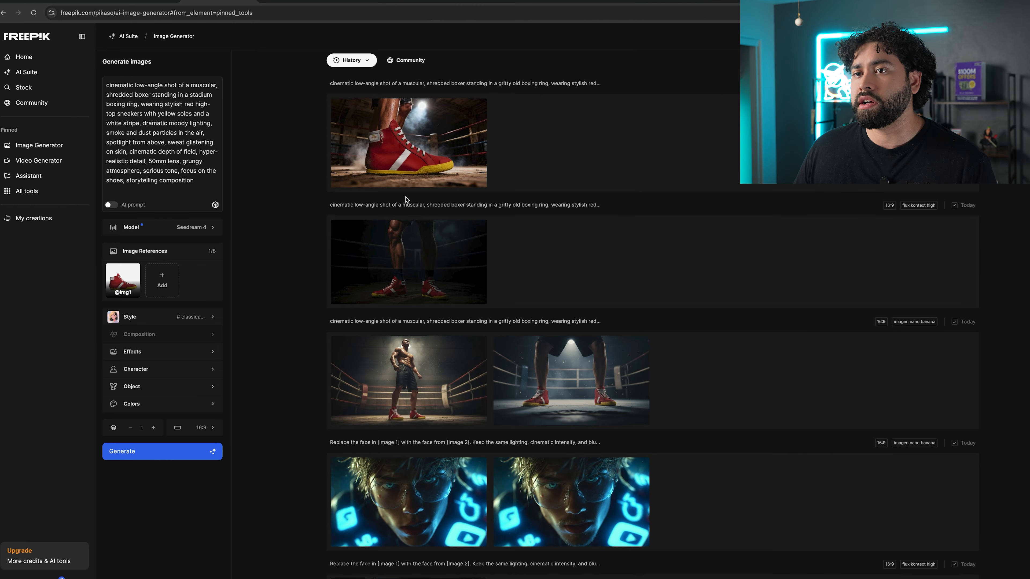
Generate the classicanime-style image and switch the model to Flux Kontext [Max].
{"action": "left_click", "coordinate": [205, 453]}
{"action": "left_click", "coordinate": [193, 228]}
{"action": "mouse_move", "coordinate": [330, 305]}
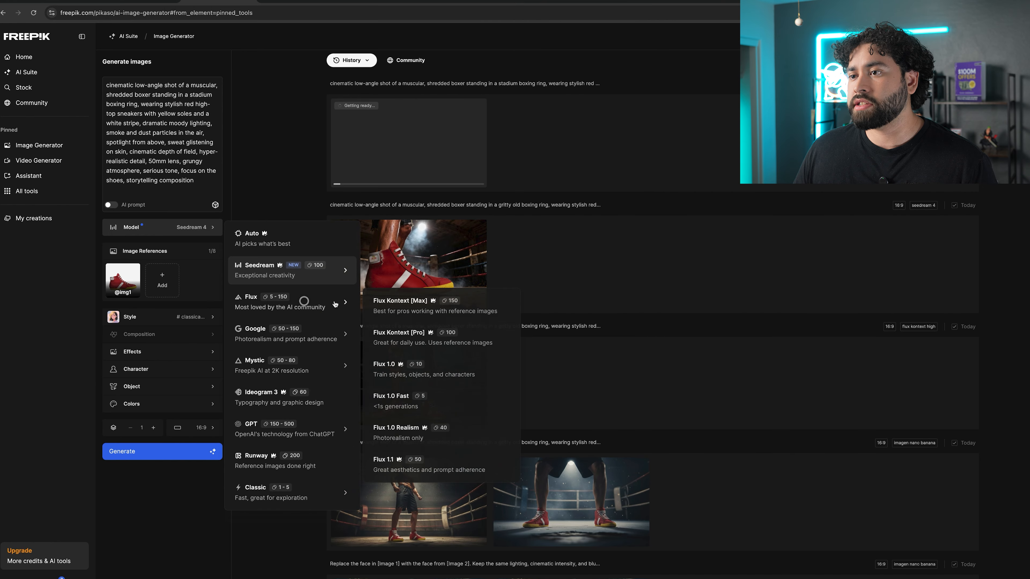
{"action": "left_click", "coordinate": [405, 302]}
{"action": "left_click", "coordinate": [211, 228]}
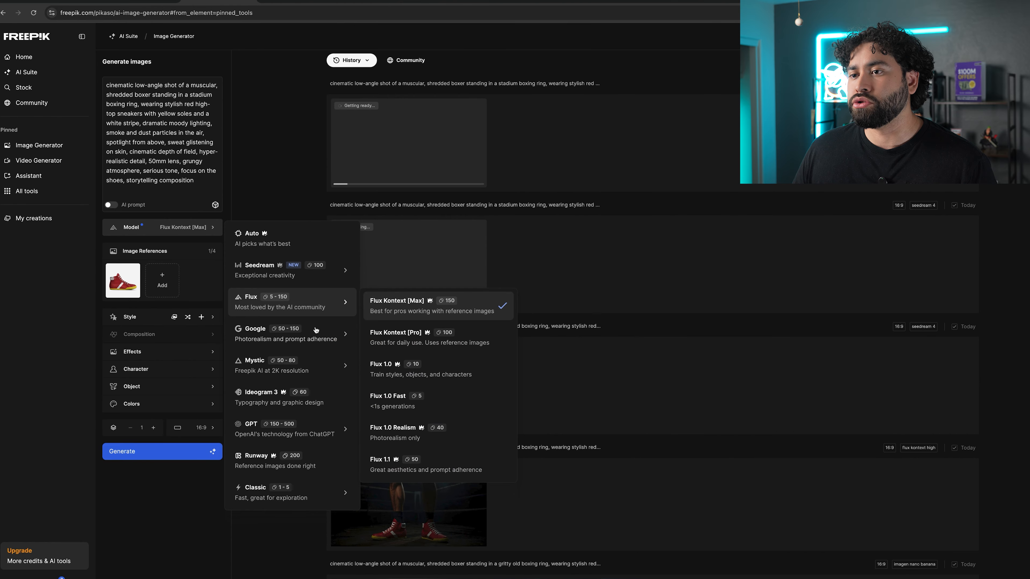
{"action": "mouse_move", "coordinate": [322, 333]}
{"action": "left_click", "coordinate": [389, 332]}
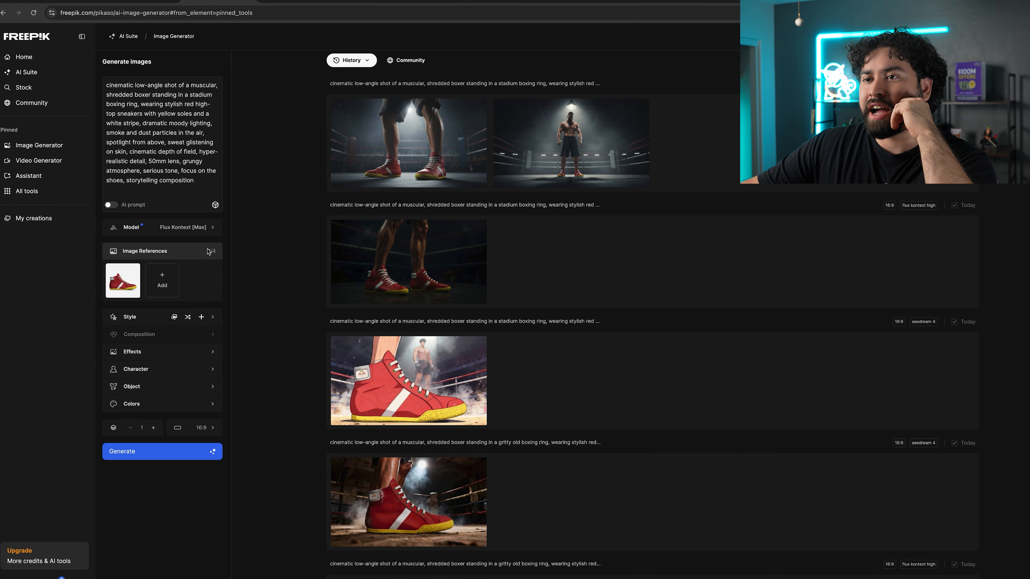
{"action": "left_click", "coordinate": [211, 227]}
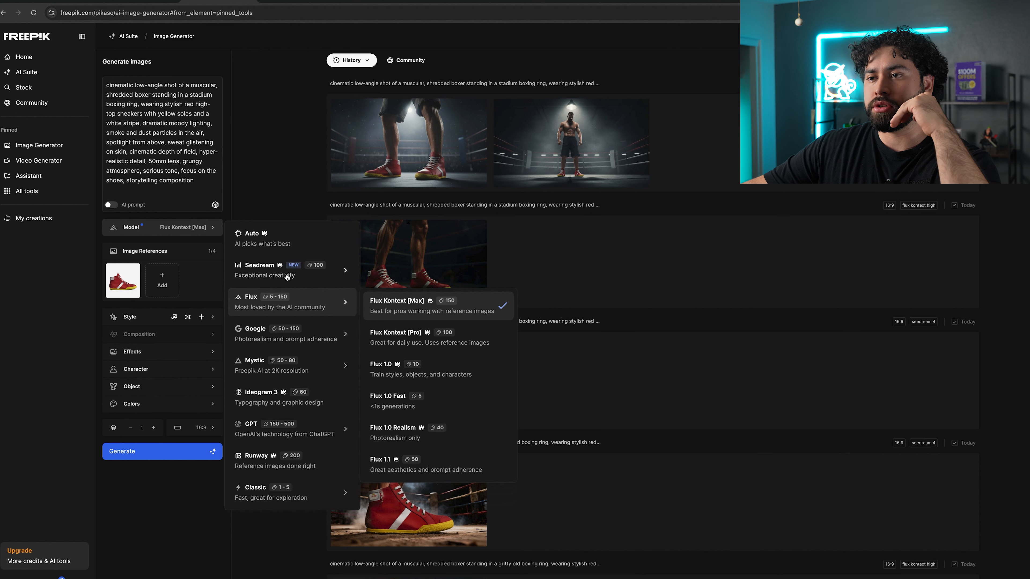
{"action": "left_click", "coordinate": [274, 170]}
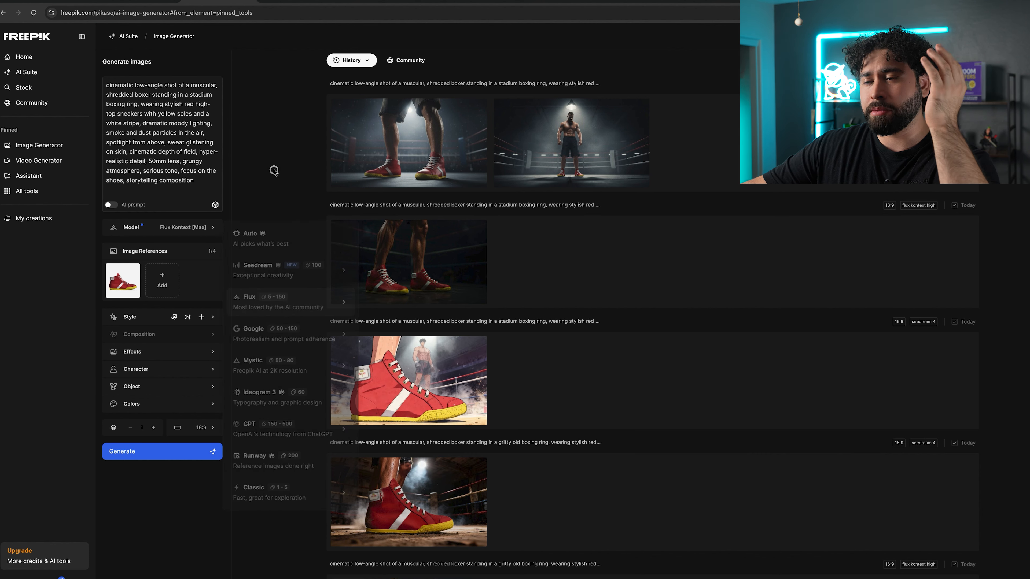
Examine the anime-style and Flux Kontext boxing-ring results enlarged in the viewer.
{"action": "left_click", "coordinate": [435, 380]}
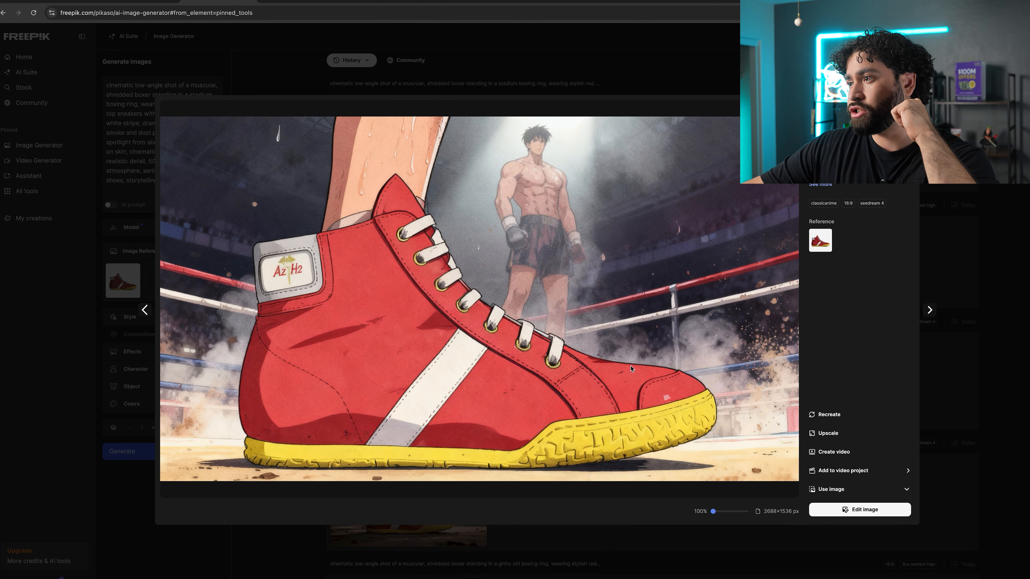
{"action": "left_click", "coordinate": [996, 232]}
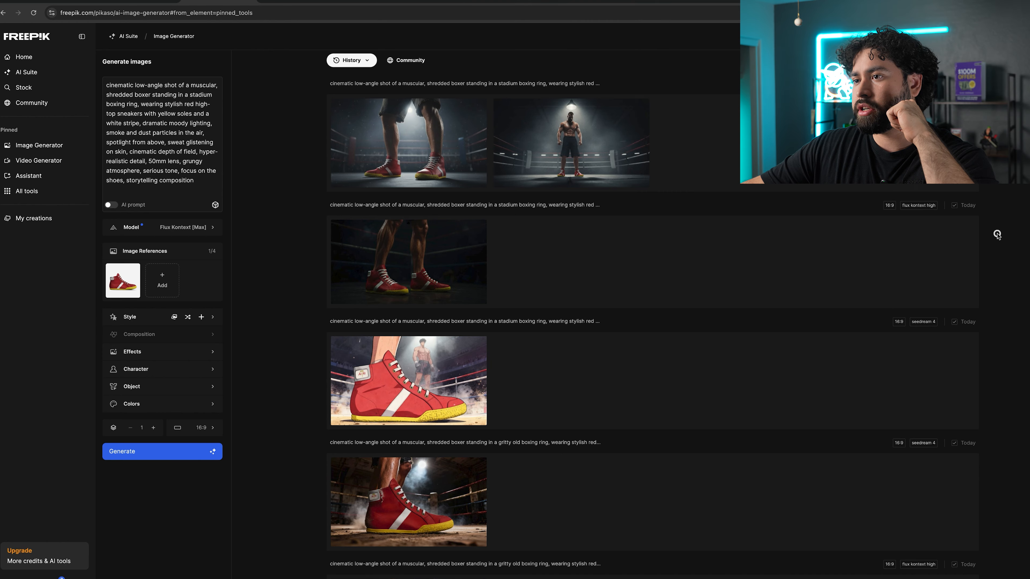
{"action": "left_click", "coordinate": [438, 268]}
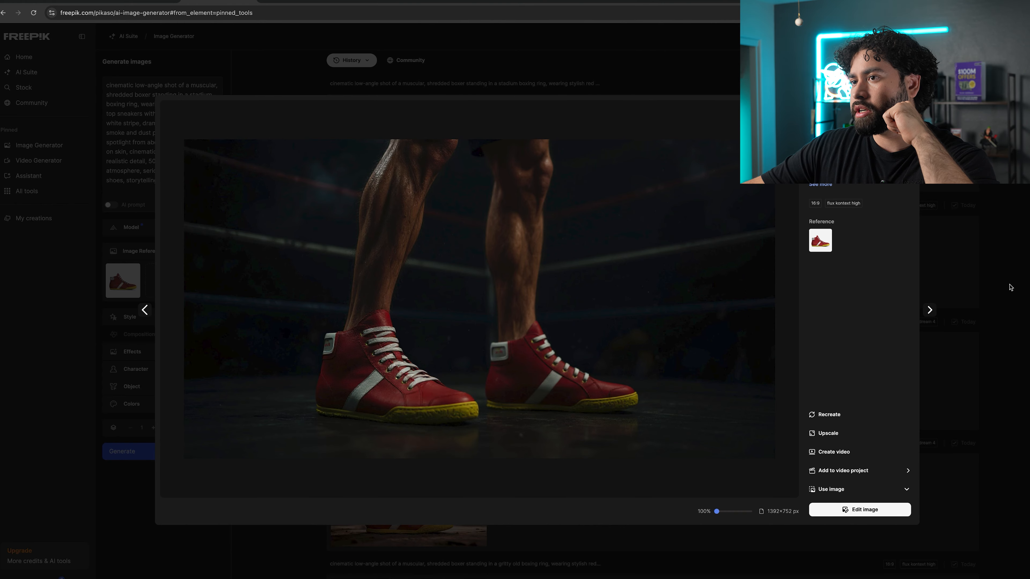
{"action": "left_click", "coordinate": [930, 310]}
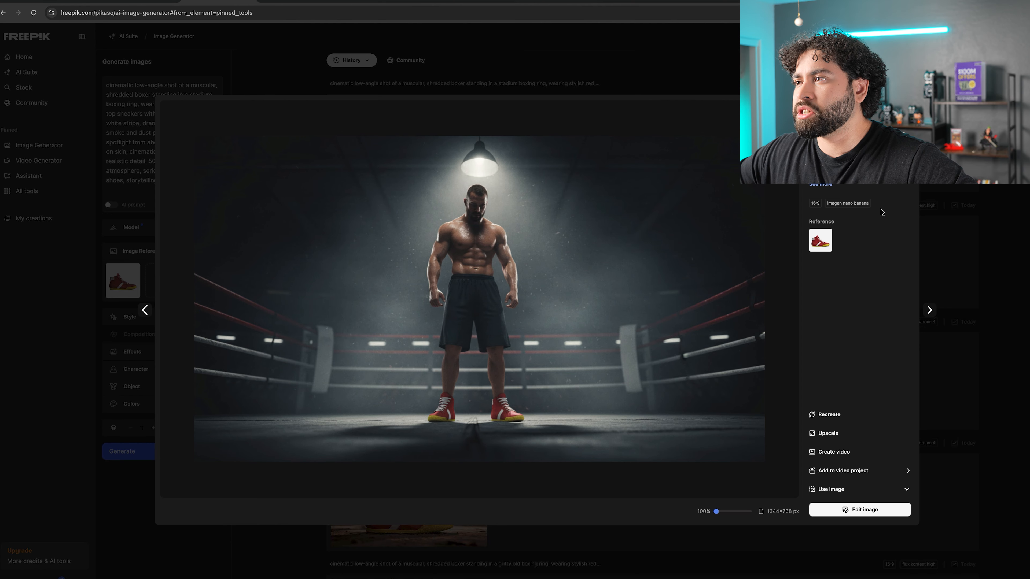
{"action": "left_click", "coordinate": [1015, 244]}
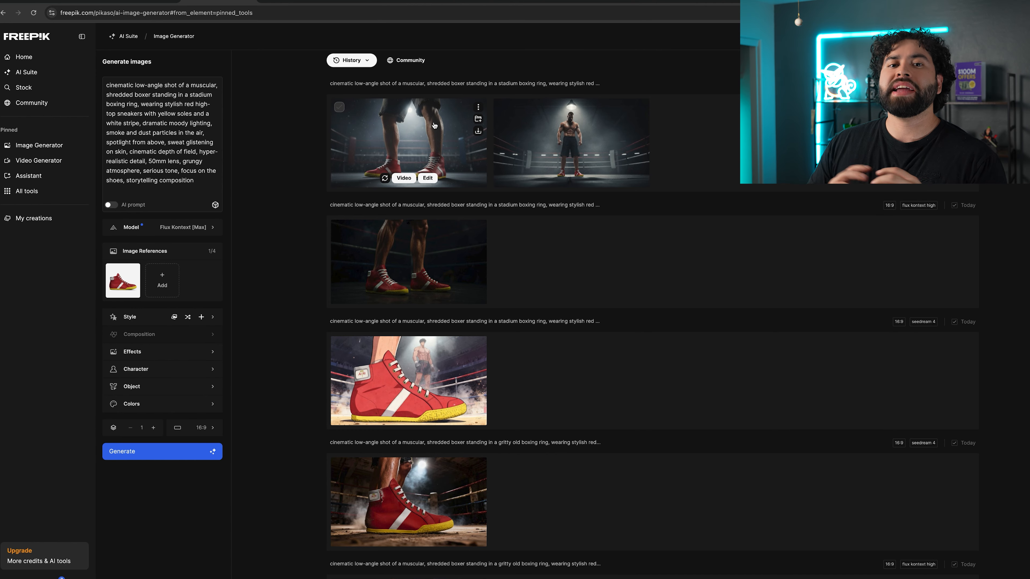
Upscale the boxing-ring image 2x in Creative mode with the Magnific model, Subtle preset and Standard Ultra optimization.
{"action": "left_click", "coordinate": [418, 136]}
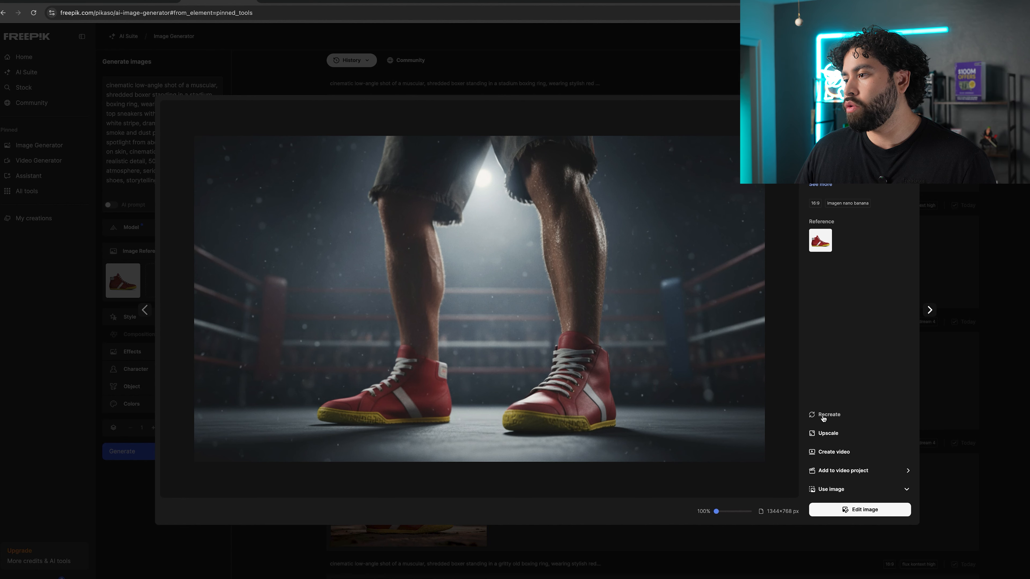
{"action": "left_click", "coordinate": [829, 433]}
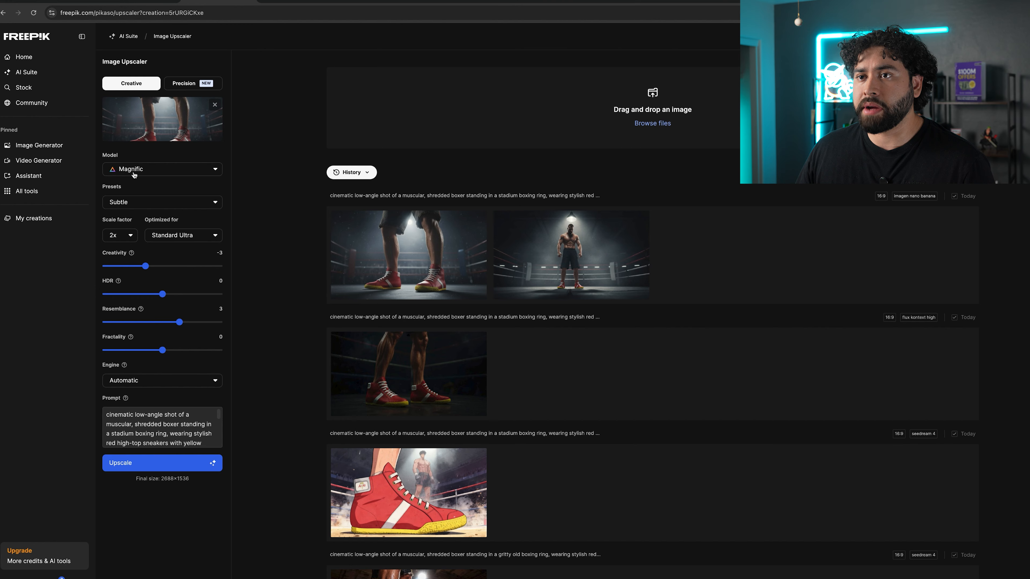
{"action": "left_click", "coordinate": [181, 170]}
{"action": "left_click", "coordinate": [183, 170]}
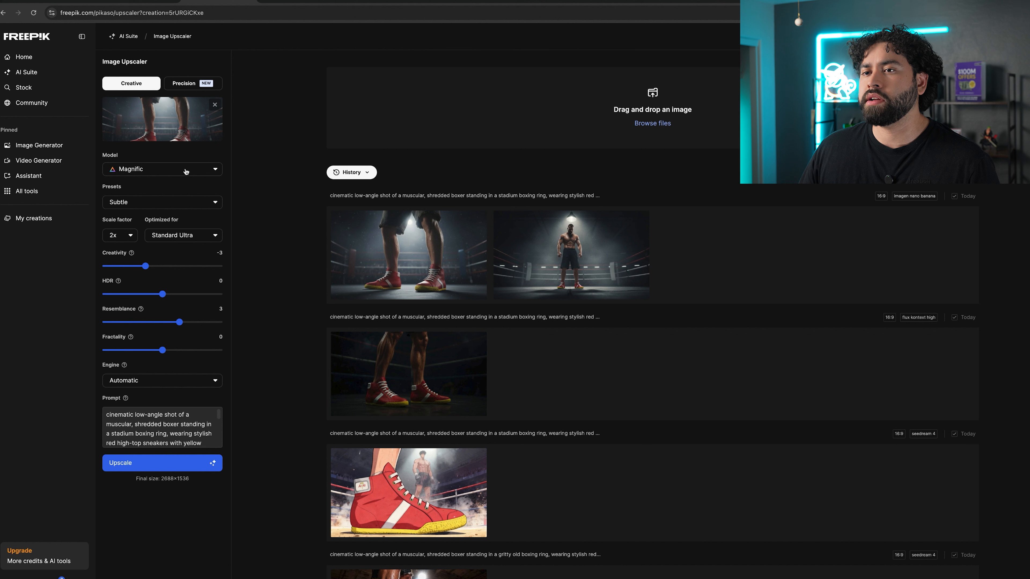
{"action": "left_click", "coordinate": [184, 84]}
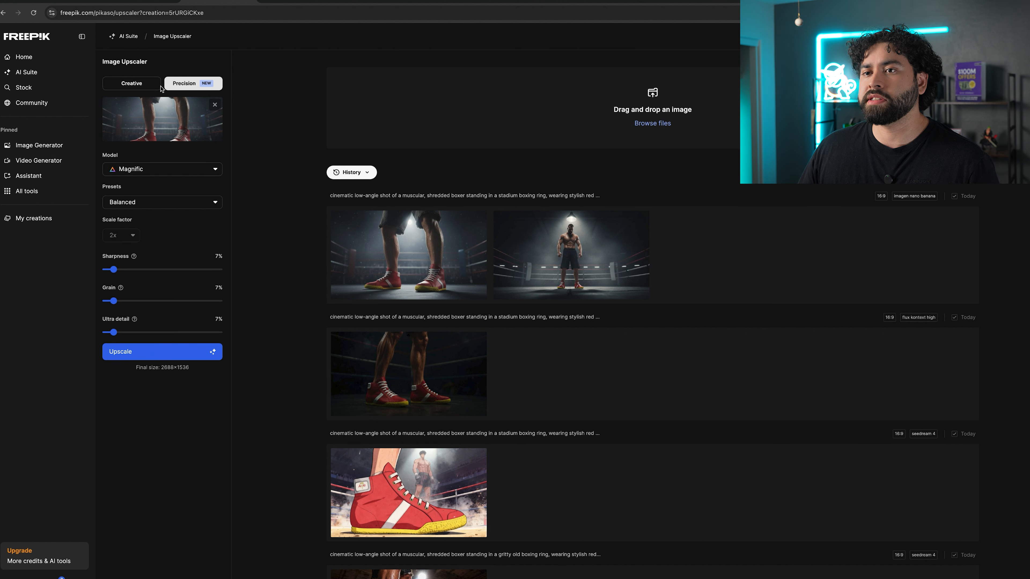
{"action": "left_click", "coordinate": [145, 87]}
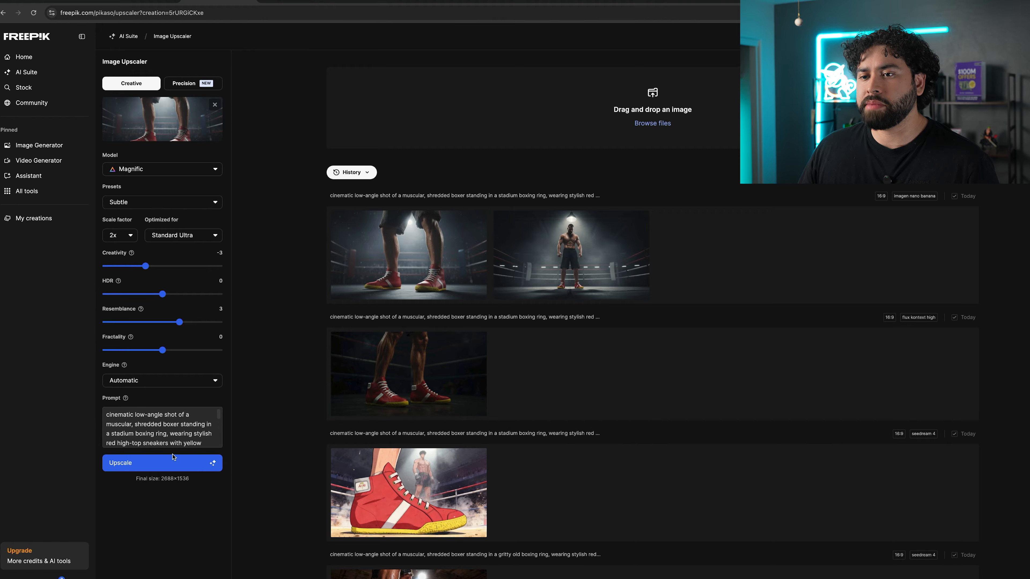
{"action": "scroll", "coordinate": [160, 434], "scroll_direction": "down", "scroll_amount": 3}
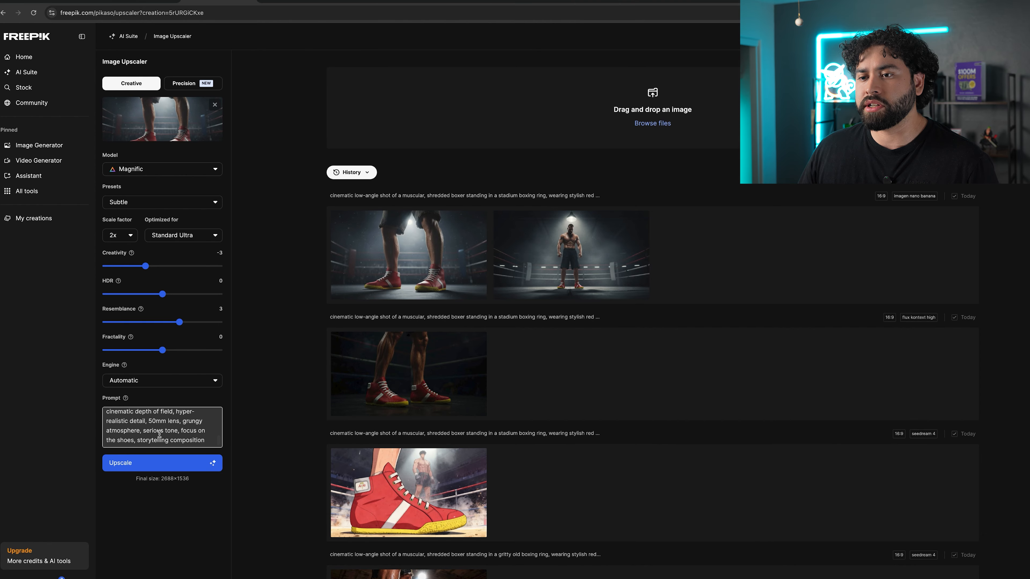
{"action": "scroll", "coordinate": [160, 434], "scroll_direction": "up", "scroll_amount": 3}
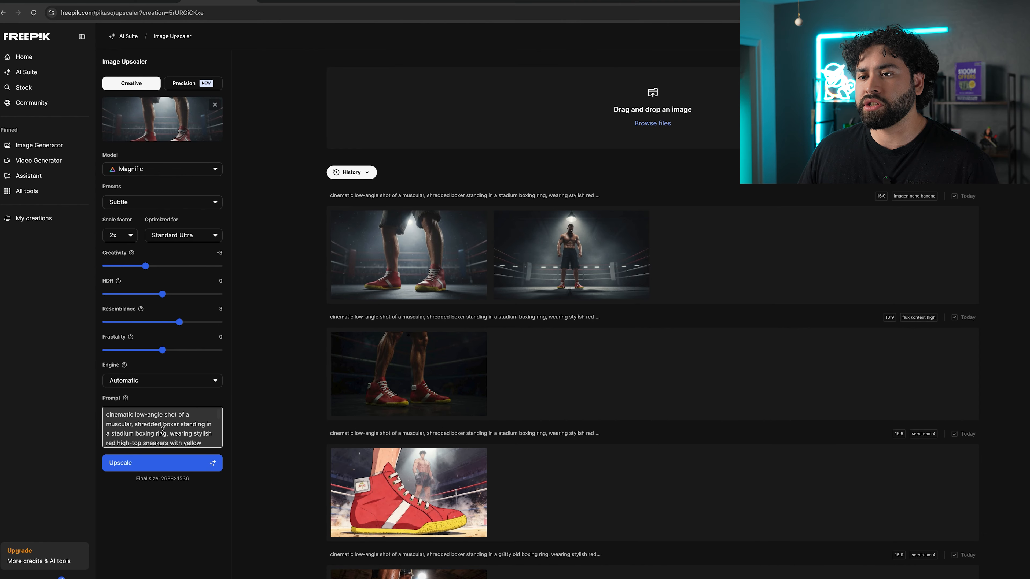
{"action": "left_click", "coordinate": [193, 383]}
{"action": "left_click", "coordinate": [226, 369]}
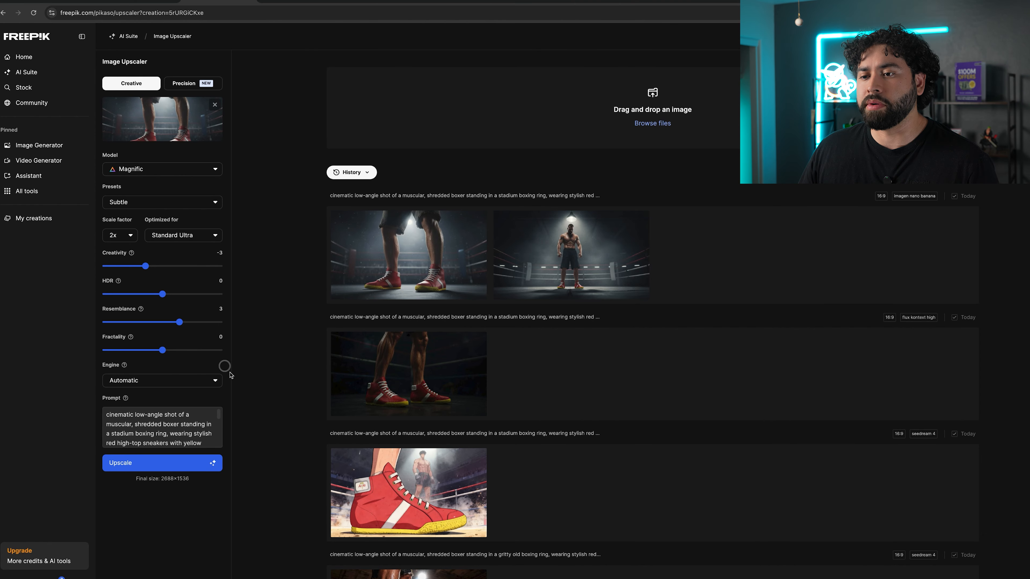
{"action": "left_click", "coordinate": [186, 463]}
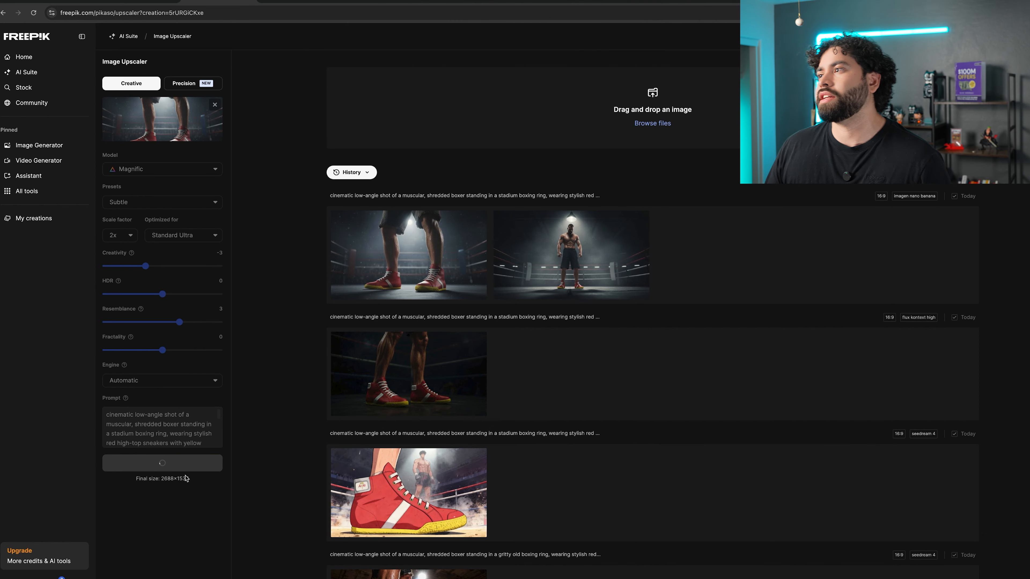
Compare the upscaled image with the original in the before/after viewer.
{"action": "left_click", "coordinate": [410, 249]}
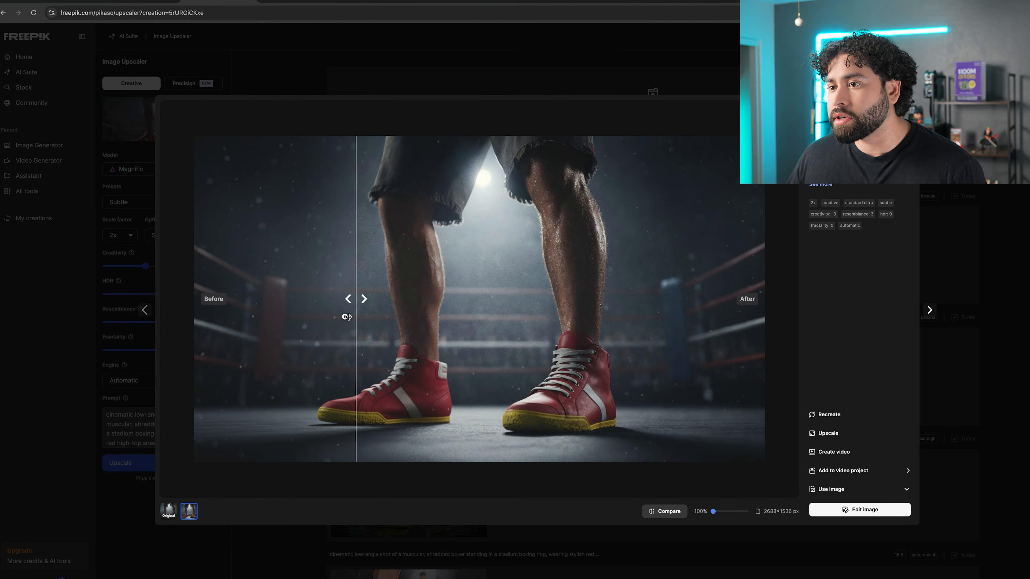
{"action": "left_click", "coordinate": [169, 512]}
{"action": "left_click", "coordinate": [187, 516]}
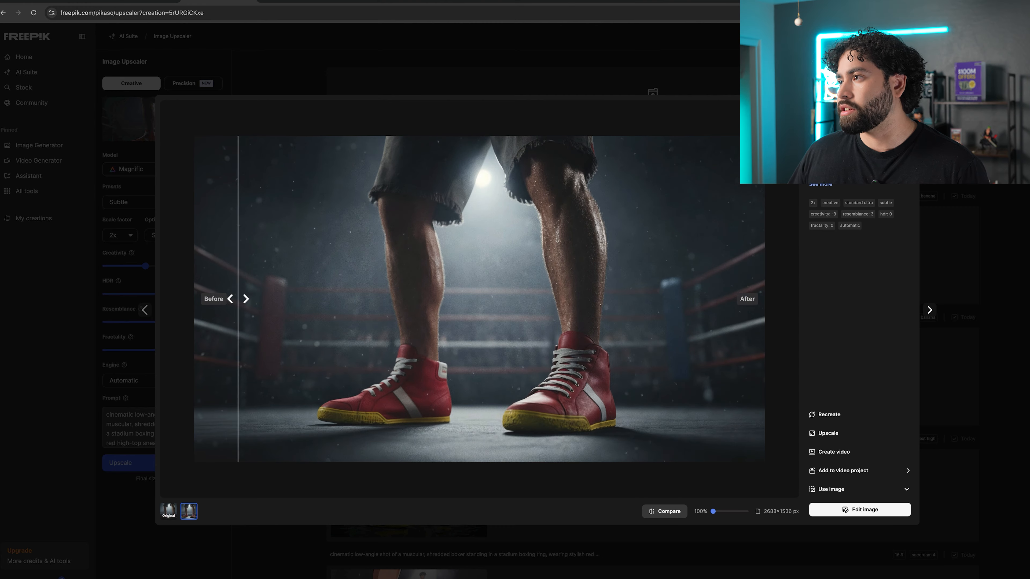
{"action": "key", "text": "Escape"}
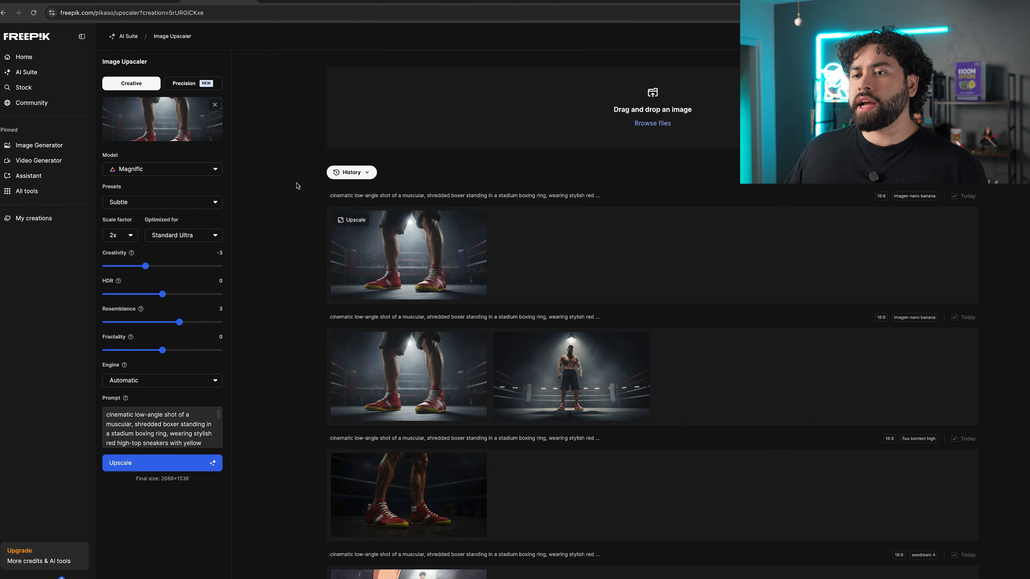
Return to the Image Generator and set the aspect ratio to 9:16.
{"action": "left_click", "coordinate": [128, 36]}
{"action": "left_click", "coordinate": [61, 146]}
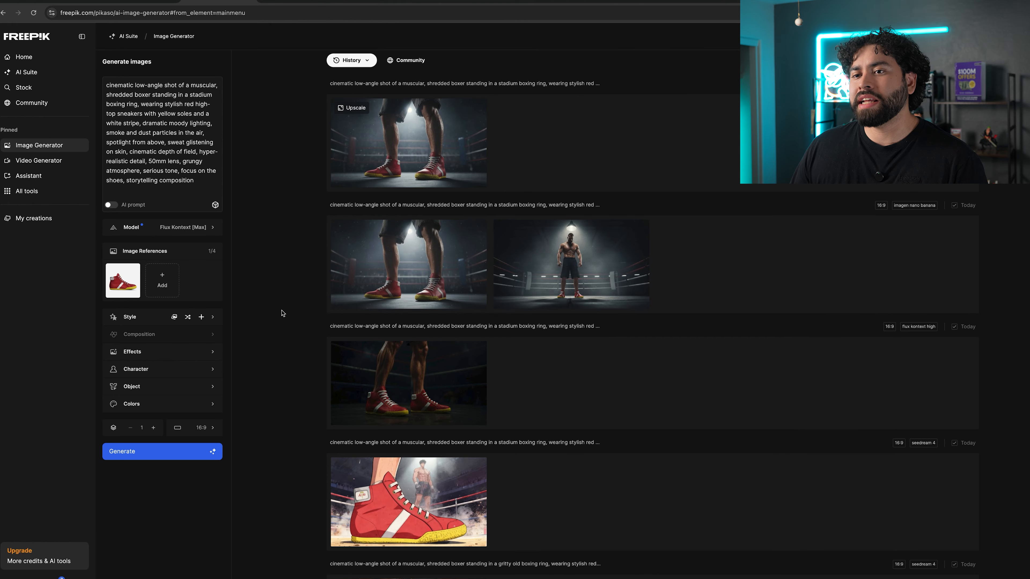
{"action": "left_click", "coordinate": [217, 428]}
{"action": "left_click", "coordinate": [319, 301]}
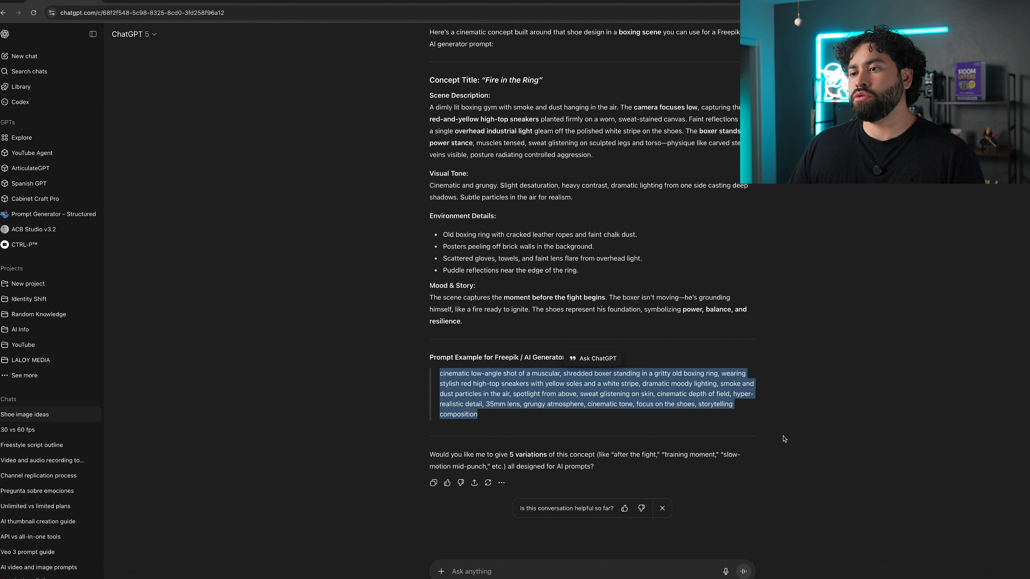
Copy ChatGPT's ad-style prompt up to "moody color grading" and replace the generator's prompt with it.
{"action": "left_click", "coordinate": [449, 535]}
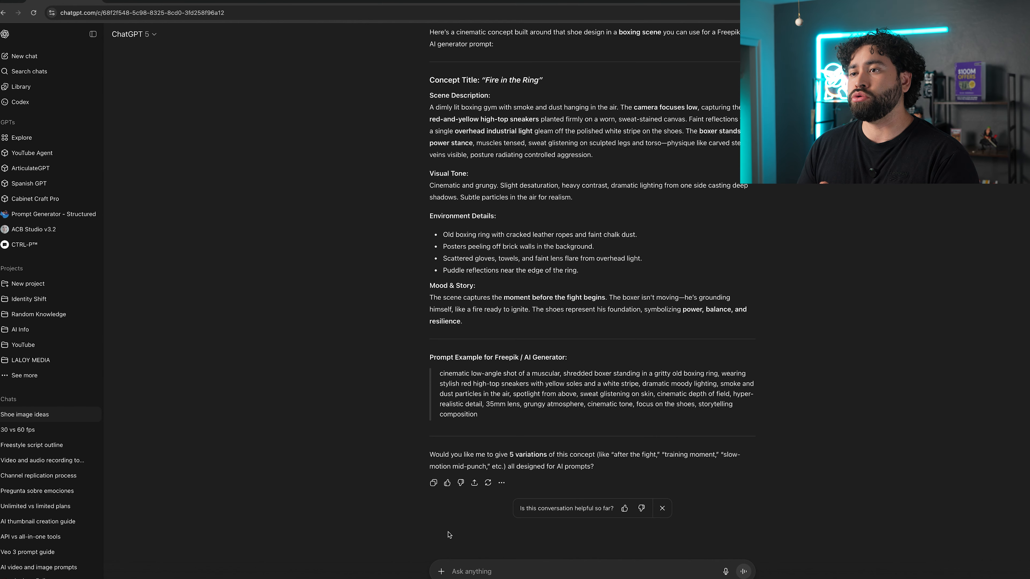
{"action": "left_click_drag", "start_coordinate": [616, 439], "coordinate": [441, 408]}
{"action": "key", "text": "ctrl+c"}
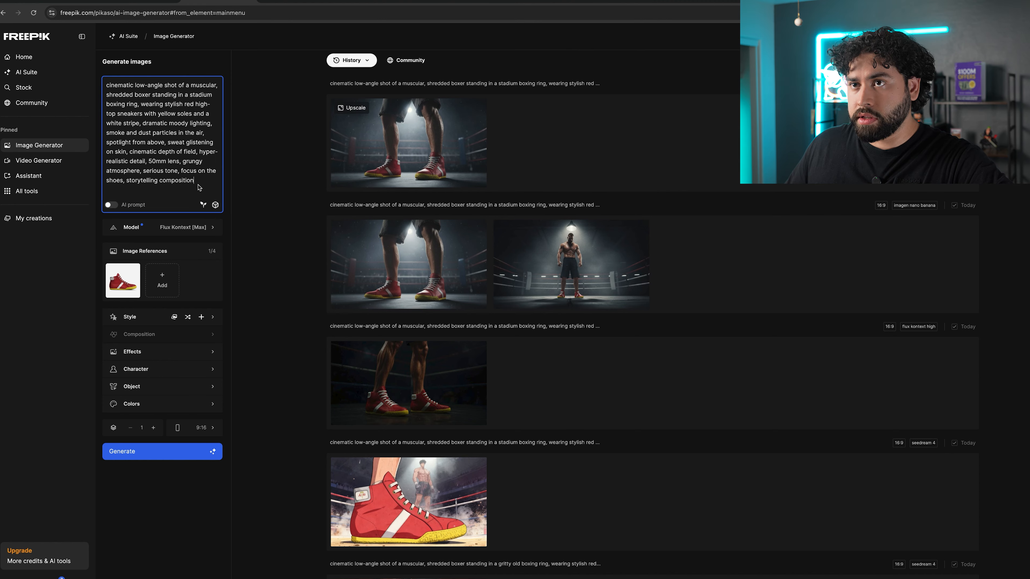
{"action": "left_click_drag", "start_coordinate": [199, 187], "coordinate": [102, 73]}
{"action": "key", "text": "ctrl+v"}
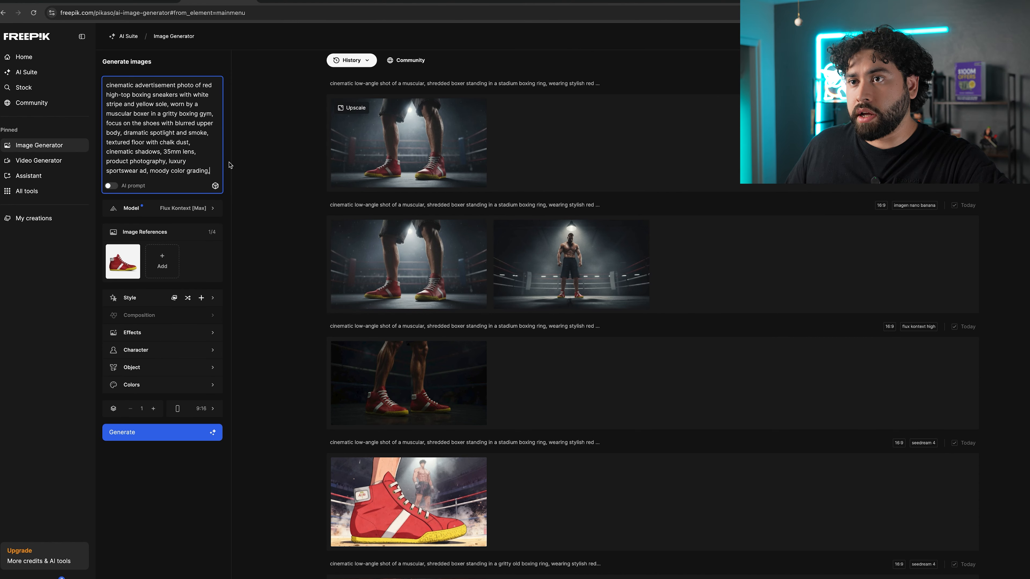
Insert "and" before "moody color grading" at the end of the prompt.
{"action": "left_click", "coordinate": [152, 170]}
{"action": "type", "text": "and"}
{"action": "left_click", "coordinate": [145, 182]}
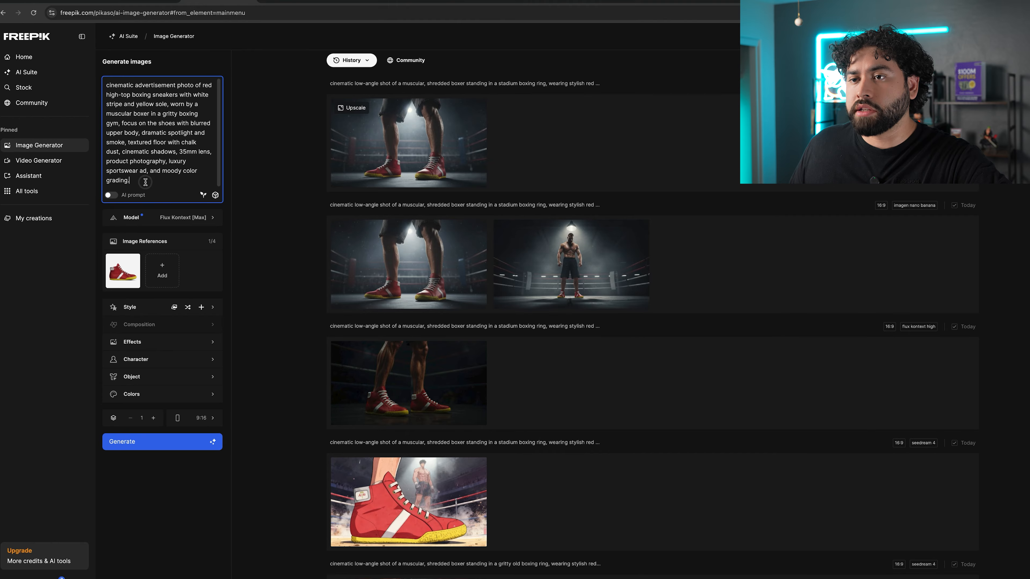
Switch the model to Google Nano Banana and generate the ad images.
{"action": "left_click", "coordinate": [205, 219]}
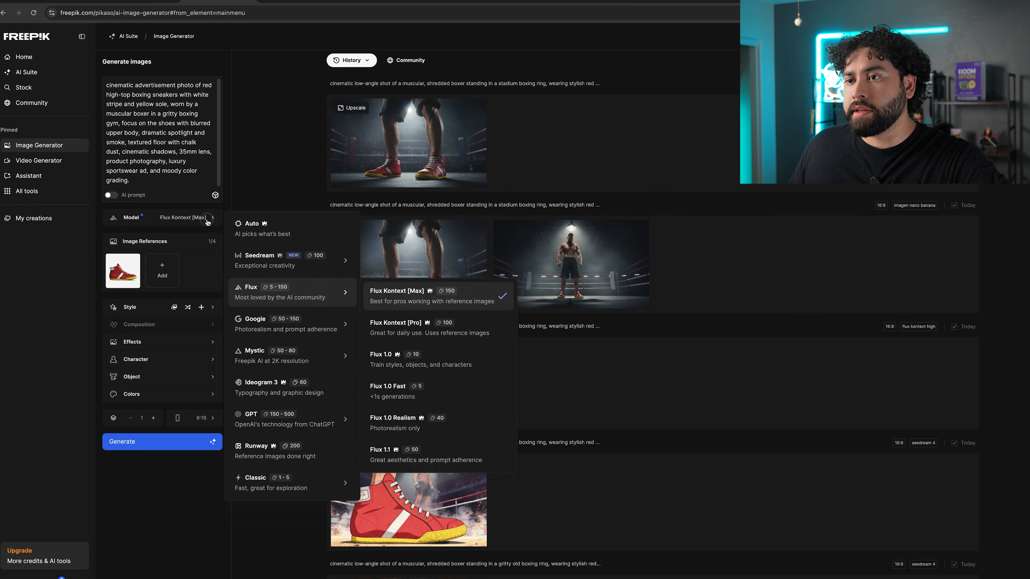
{"action": "mouse_move", "coordinate": [321, 325]}
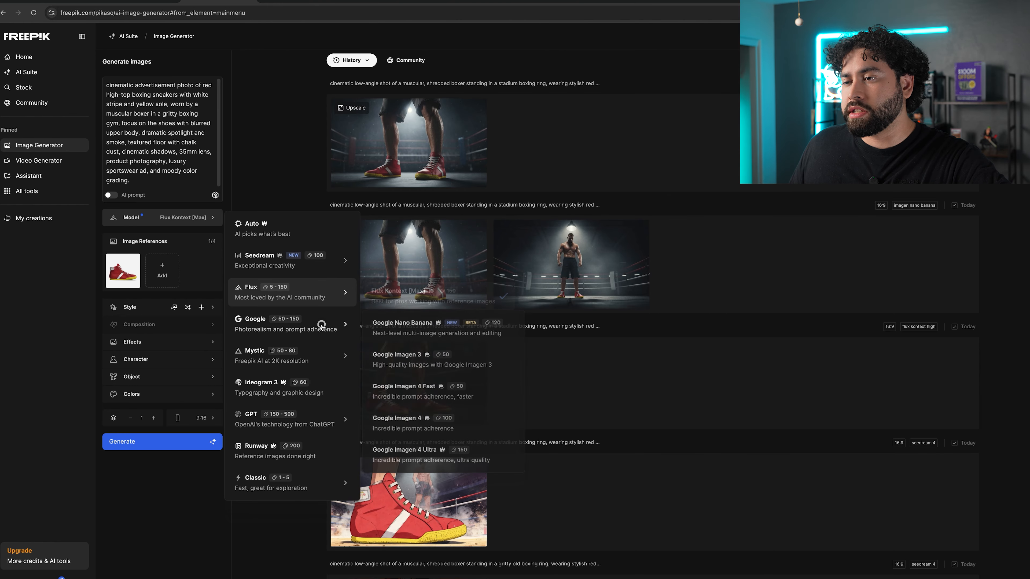
{"action": "left_click", "coordinate": [375, 326]}
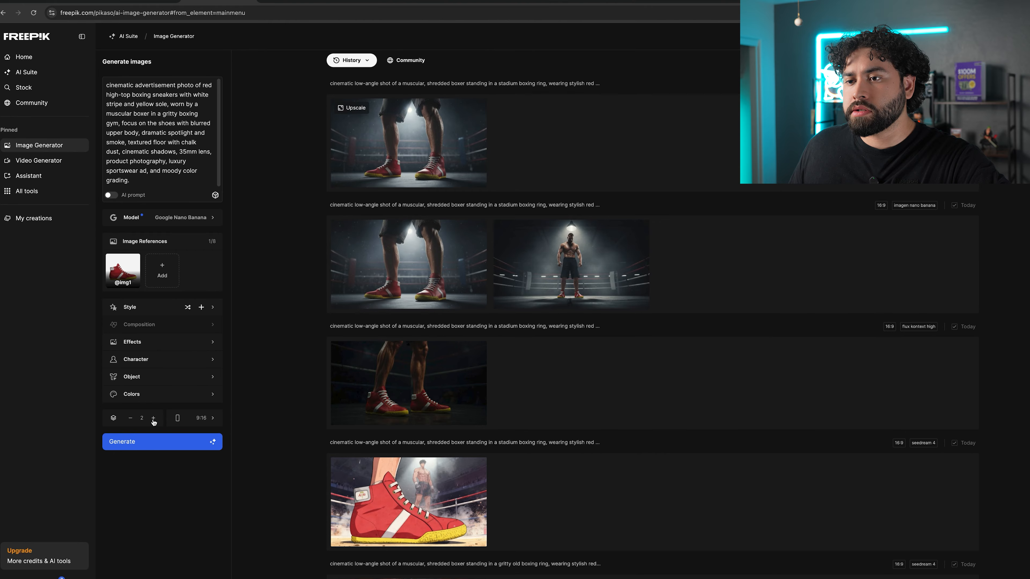
{"action": "left_click", "coordinate": [201, 441]}
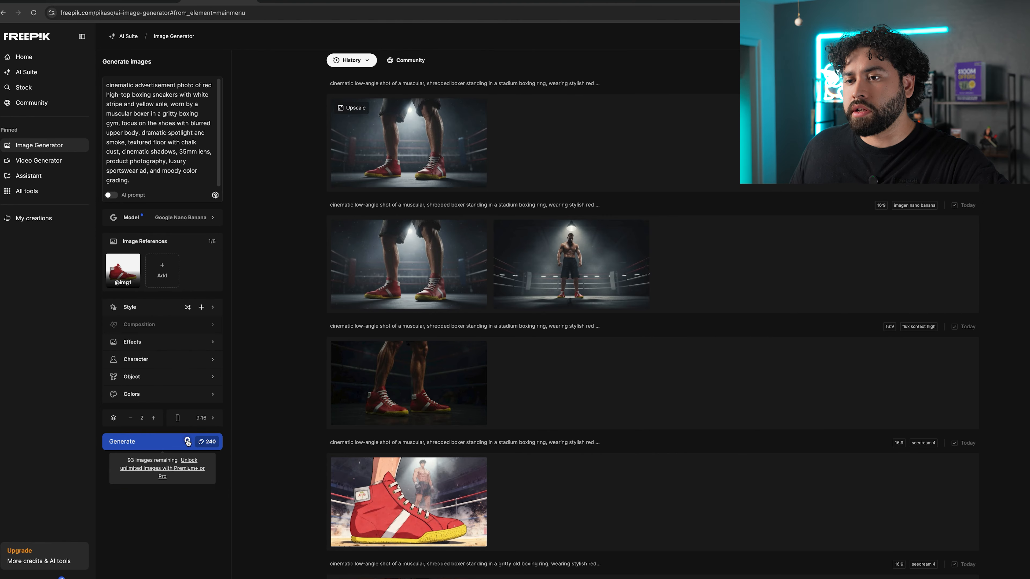
Generate the same prompt with Flux Kontext [Max] and then switch the model to Seedream 4.
{"action": "left_click", "coordinate": [195, 217]}
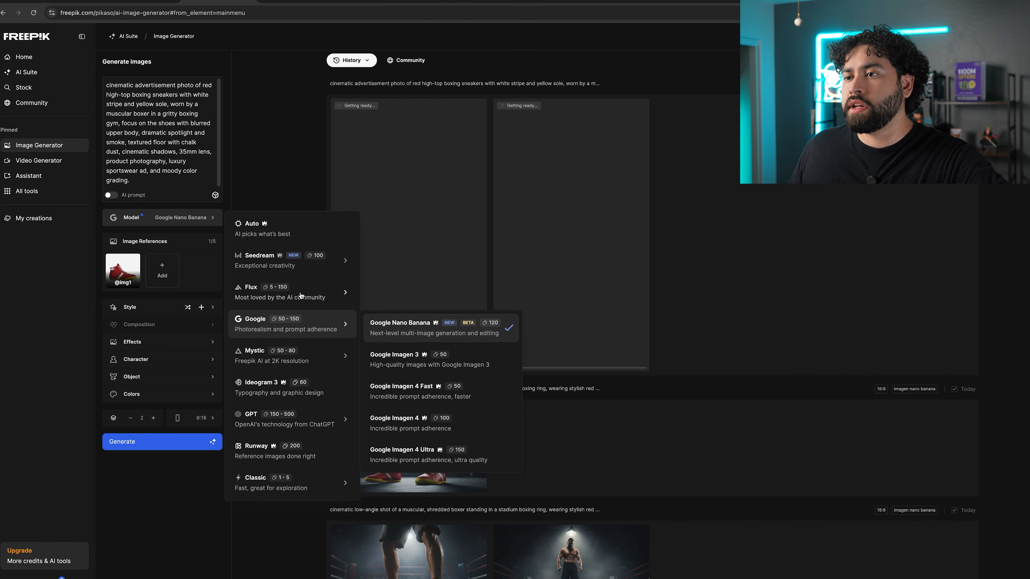
{"action": "left_click", "coordinate": [401, 293]}
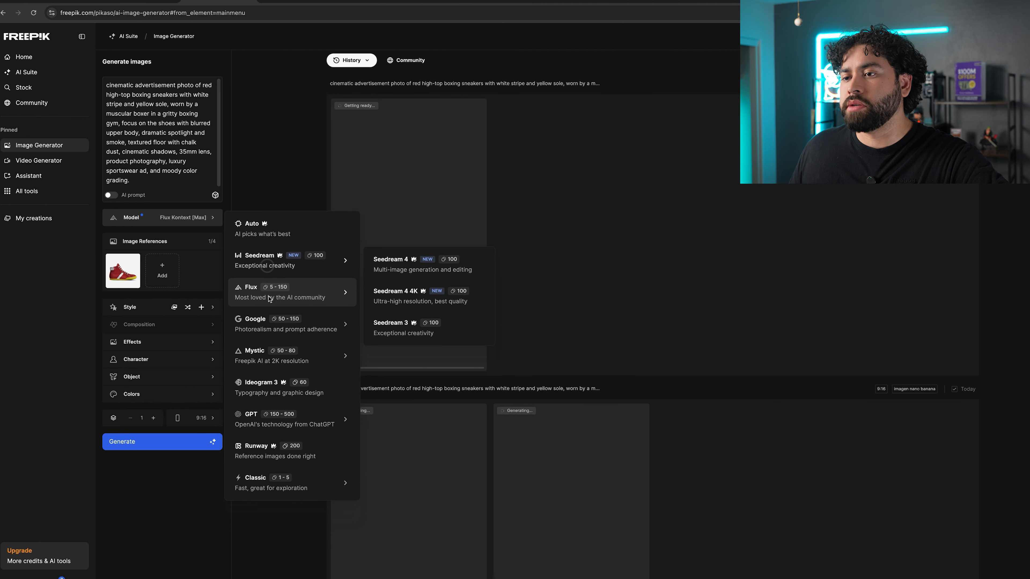
{"action": "left_click", "coordinate": [402, 264]}
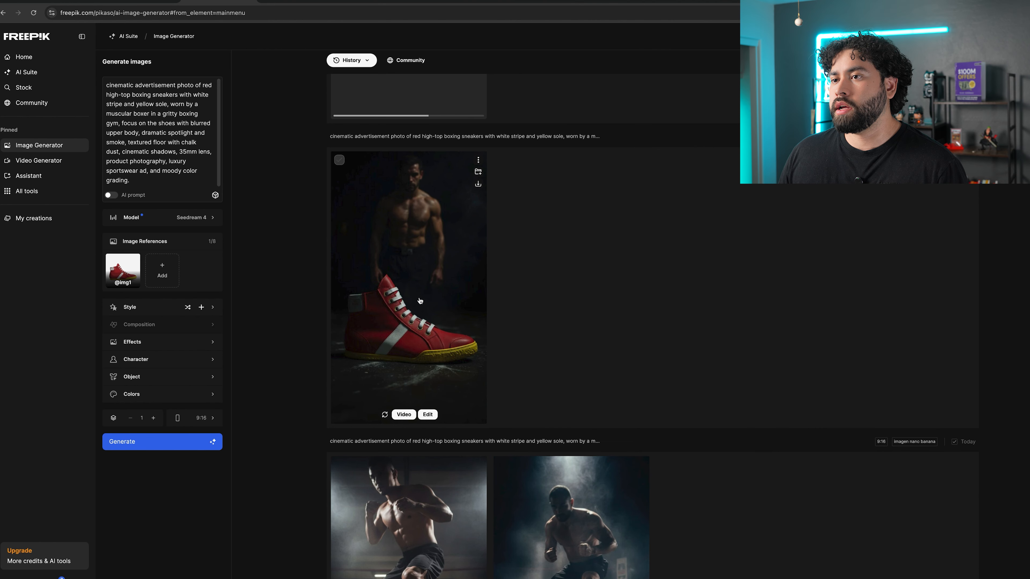
Examine the new Seedream, Flux and Nano Banana ad results in the image viewer.
{"action": "left_click", "coordinate": [420, 301]}
{"action": "scroll", "coordinate": [646, 292], "scroll_direction": "up", "scroll_amount": 6}
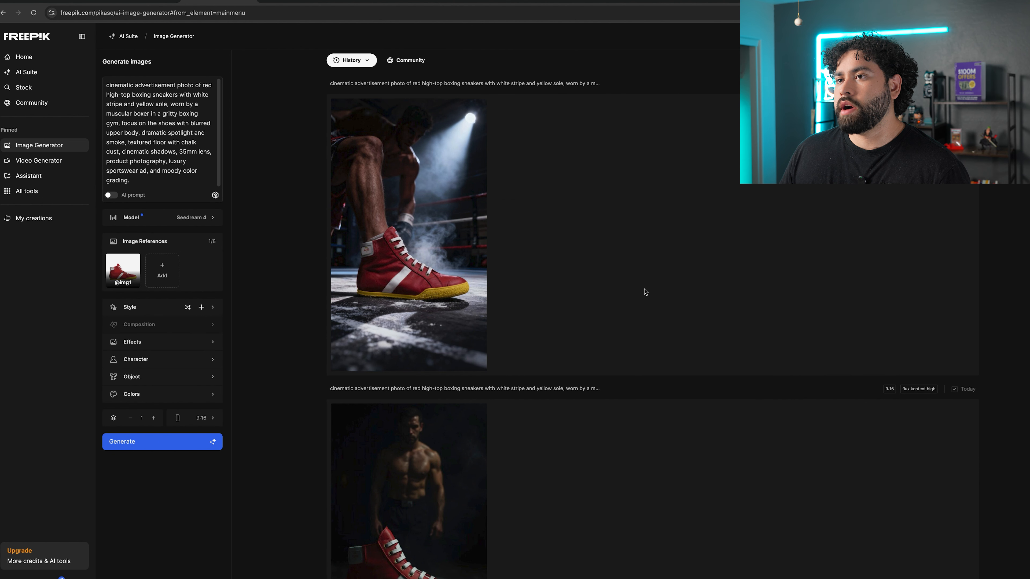
{"action": "left_click", "coordinate": [388, 202]}
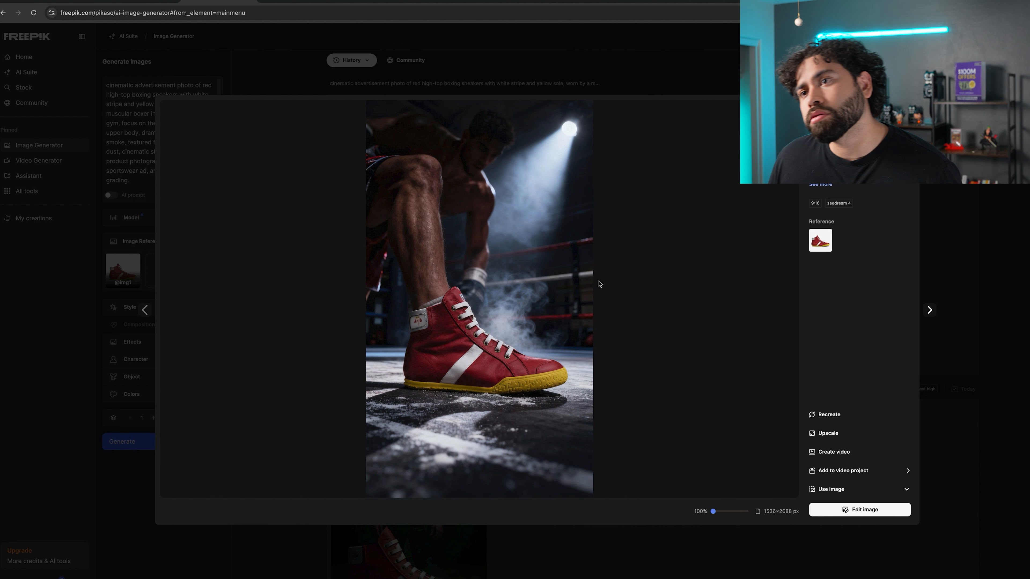
{"action": "left_click", "coordinate": [1002, 284]}
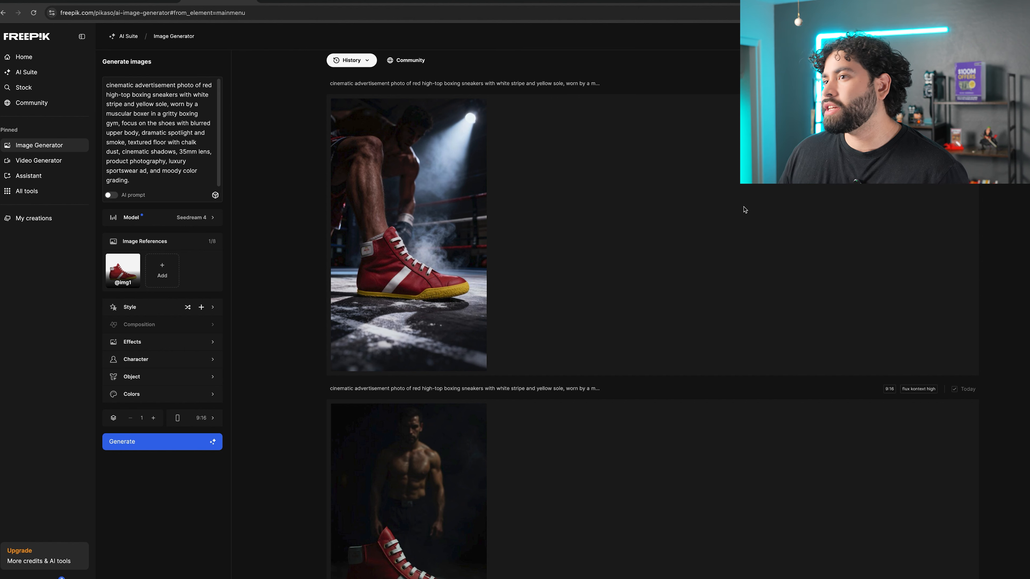
{"action": "left_click", "coordinate": [426, 211]}
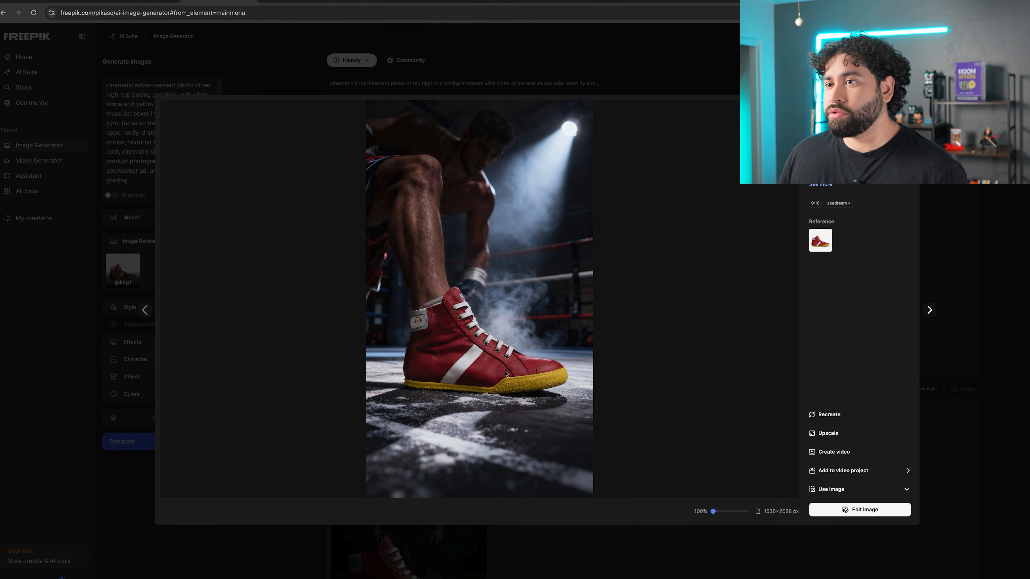
{"action": "left_click", "coordinate": [1006, 296]}
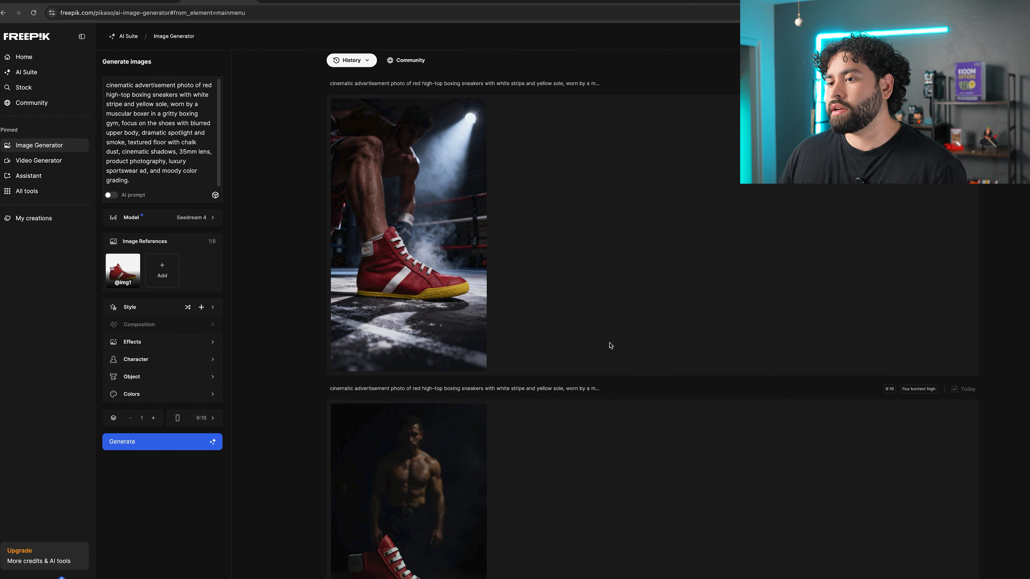
{"action": "scroll", "coordinate": [593, 349], "scroll_direction": "down", "scroll_amount": 3}
{"action": "scroll", "coordinate": [591, 349], "scroll_direction": "up", "scroll_amount": 2}
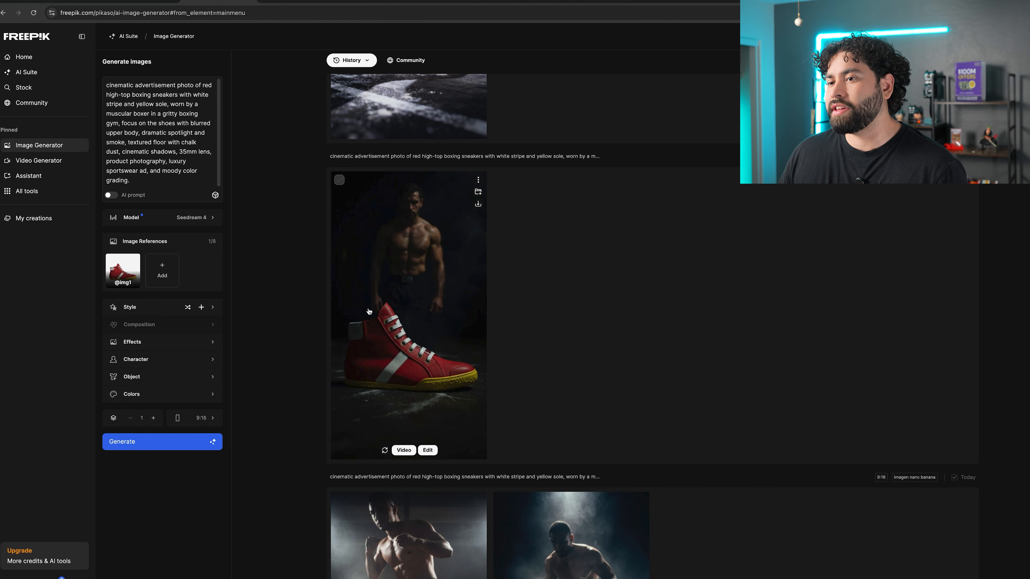
{"action": "left_click", "coordinate": [369, 309]}
{"action": "left_click", "coordinate": [1011, 305]}
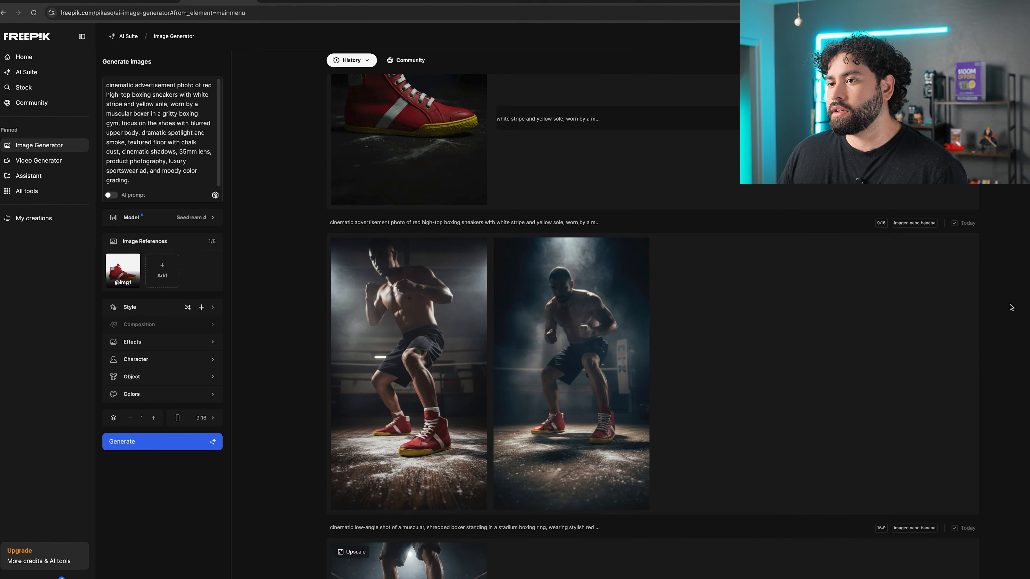
{"action": "left_click", "coordinate": [430, 319]}
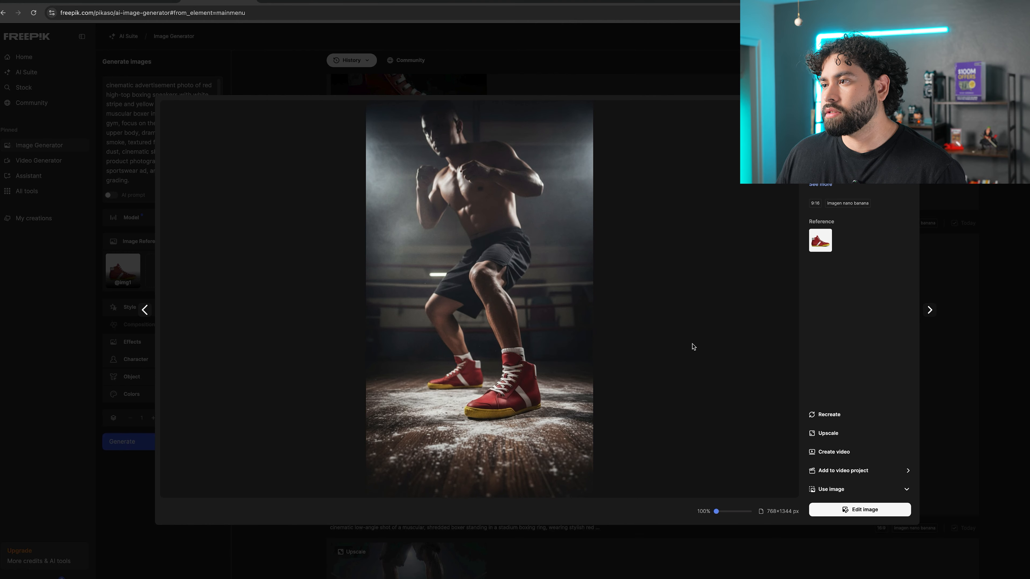
{"action": "left_click", "coordinate": [1018, 305]}
{"action": "left_click", "coordinate": [527, 341]}
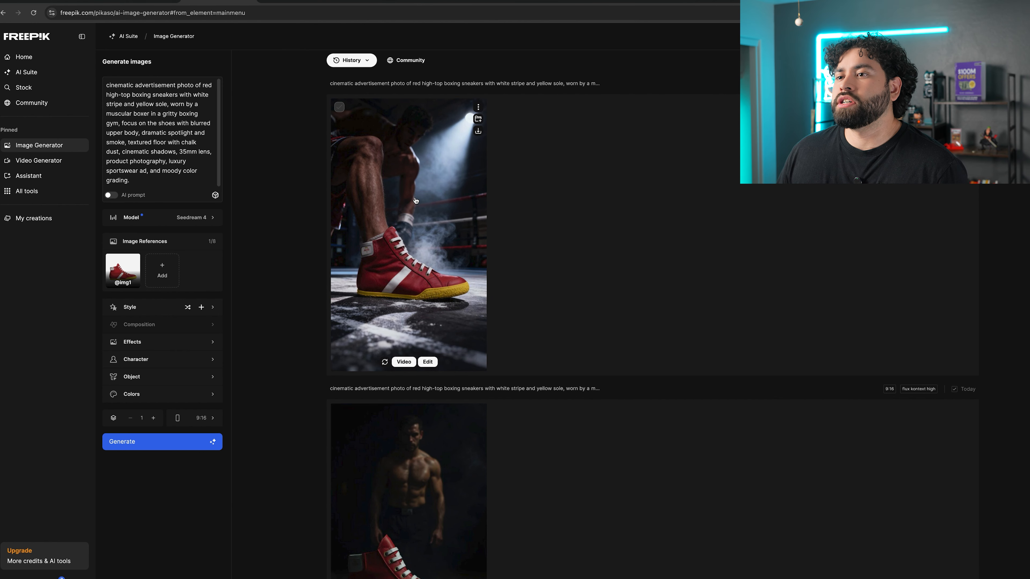
Download the Seedream ad image, attach it in ChatGPT and send a request to correct the boxer's body position.
{"action": "left_click", "coordinate": [479, 135]}
{"action": "left_click", "coordinate": [67, 2]}
{"action": "left_click_drag", "start_coordinate": [941, 53], "coordinate": [621, 546]}
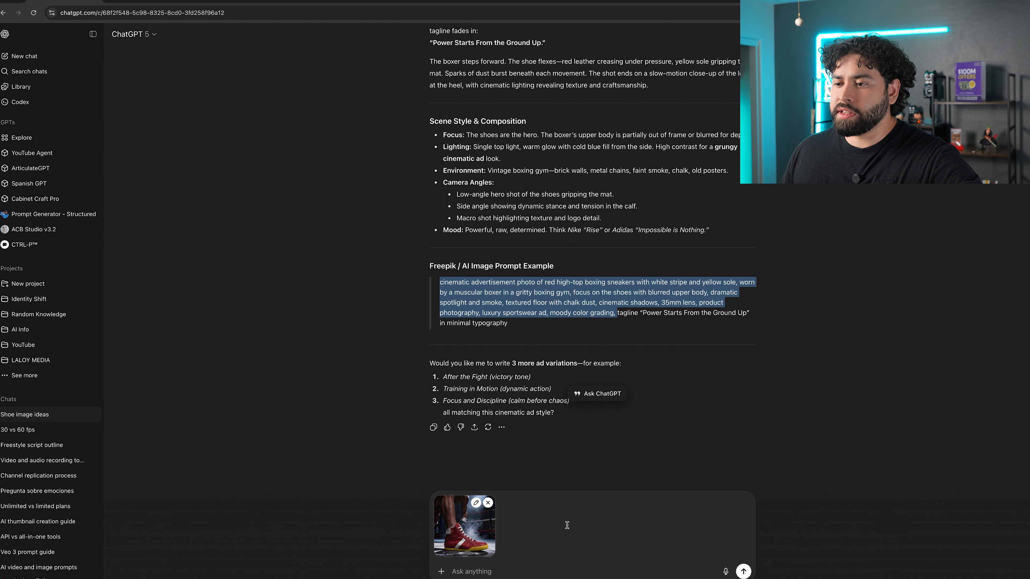
{"action": "left_click", "coordinate": [496, 572]}
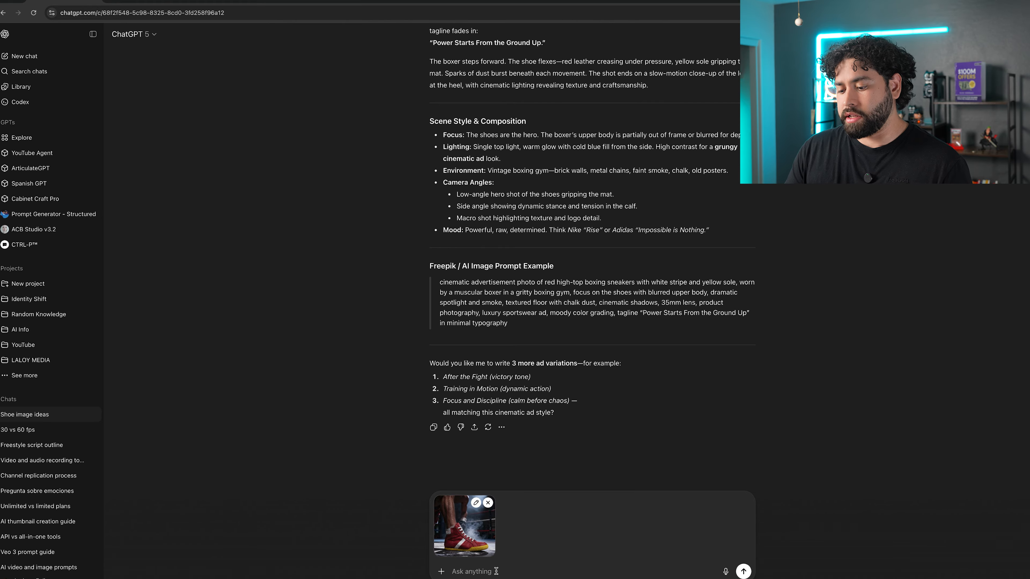
{"action": "type", "text": "I really like this image and how close the shoe is, but the body is not correctly positioned. Can you please give me a prompt where it's the same image, but the body is correctly positioned?"}
{"action": "key", "text": "Return"}
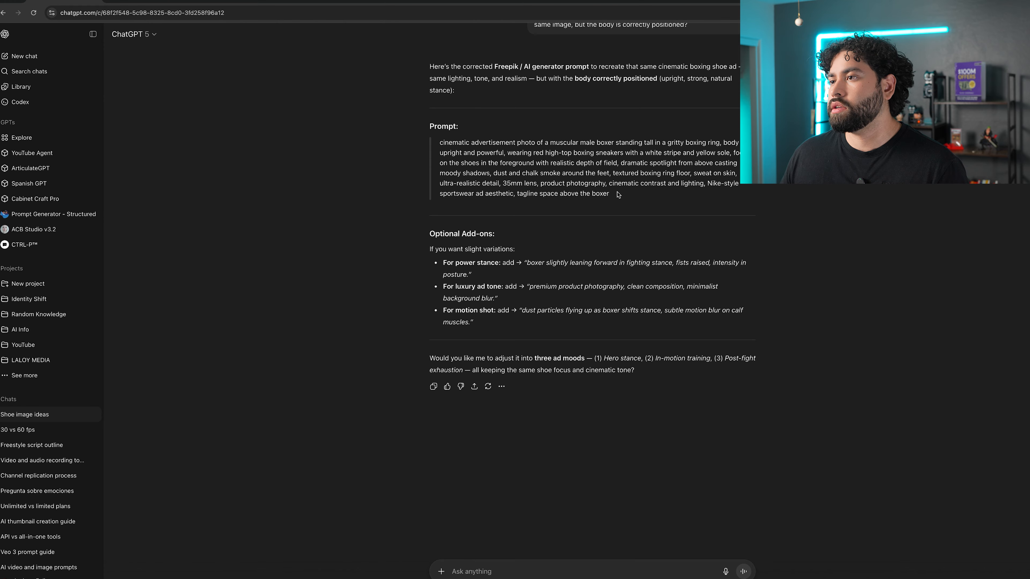
Copy ChatGPT's corrected prompt and replace the generator's prompt with it.
{"action": "left_click_drag", "start_coordinate": [617, 194], "coordinate": [438, 141]}
{"action": "key", "text": "super+c"}
{"action": "left_click", "coordinate": [237, 3]}
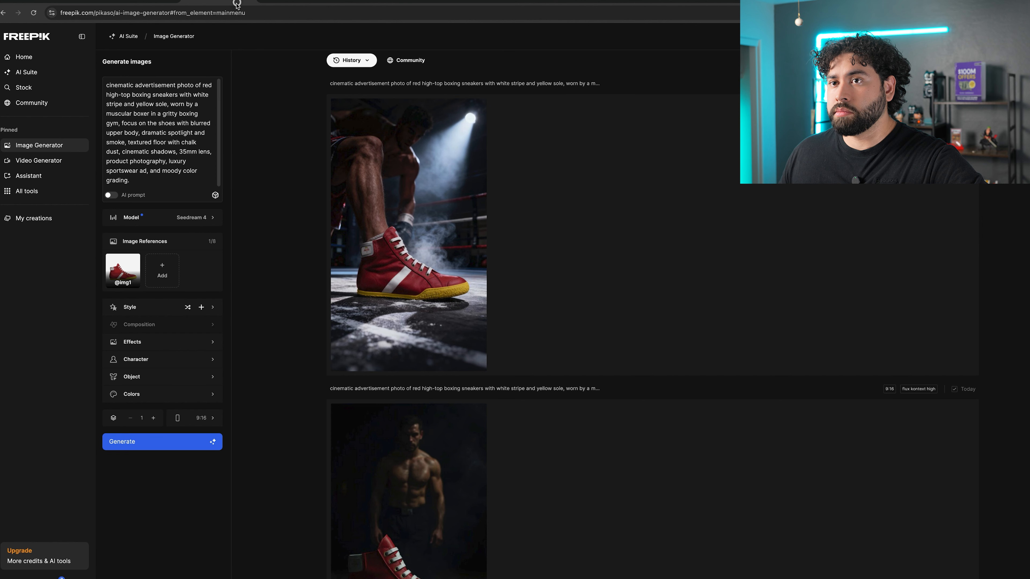
{"action": "left_click", "coordinate": [139, 174]}
{"action": "key", "text": "super+a"}
{"action": "key", "text": "super+v"}
Generate the corrected prompt with Seedream 4, then with Flux Kontext [Max] and Google Nano Banana.
{"action": "left_click", "coordinate": [207, 490]}
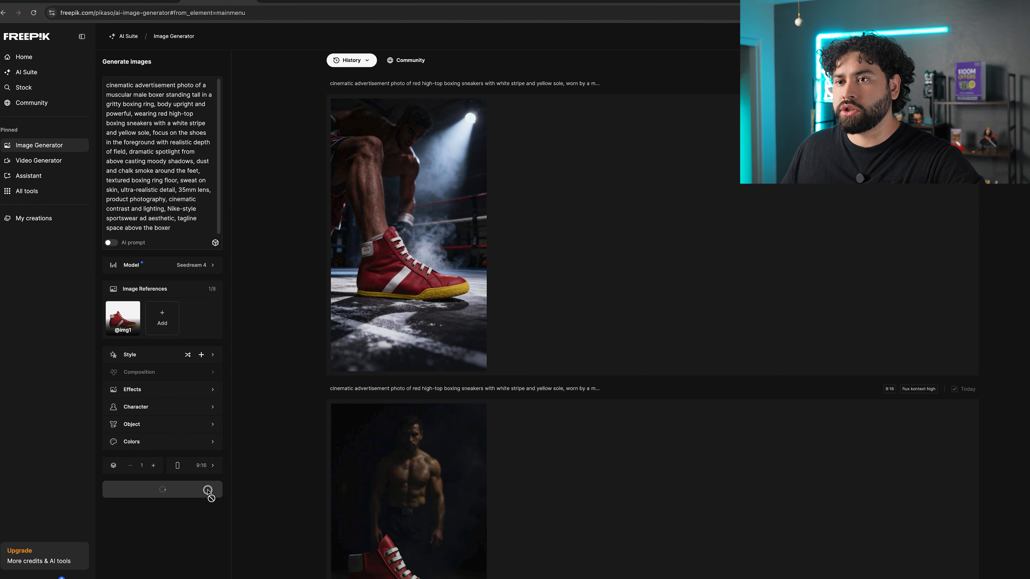
{"action": "left_click", "coordinate": [203, 266]}
{"action": "mouse_move", "coordinate": [308, 341]}
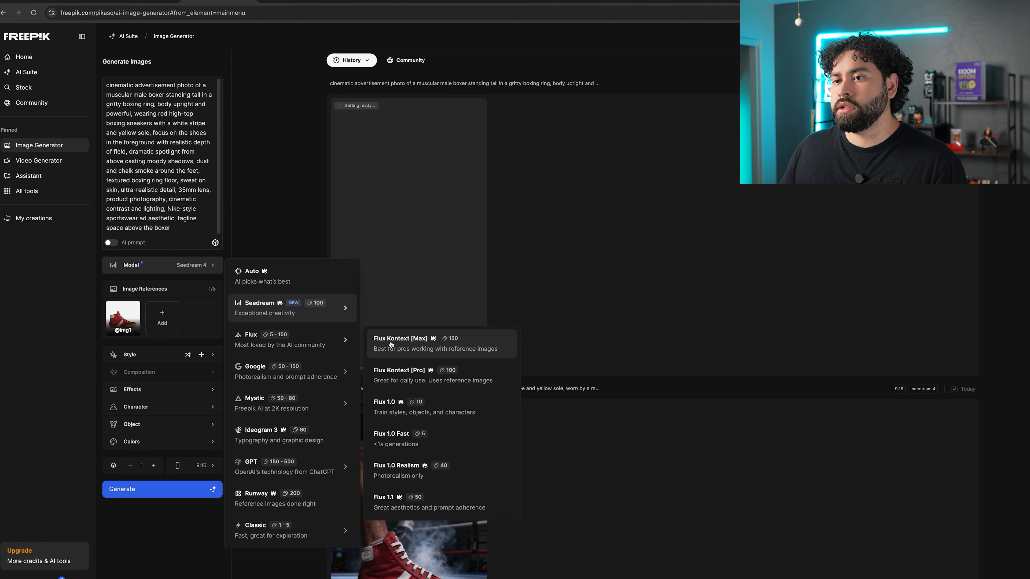
{"action": "left_click", "coordinate": [390, 341]}
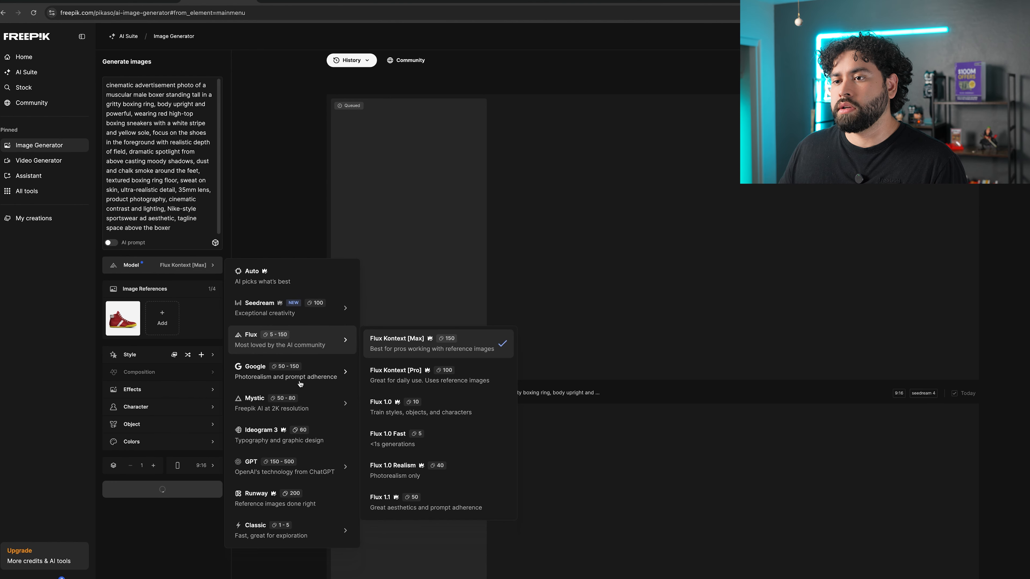
{"action": "mouse_move", "coordinate": [300, 381]}
{"action": "left_click", "coordinate": [406, 376]}
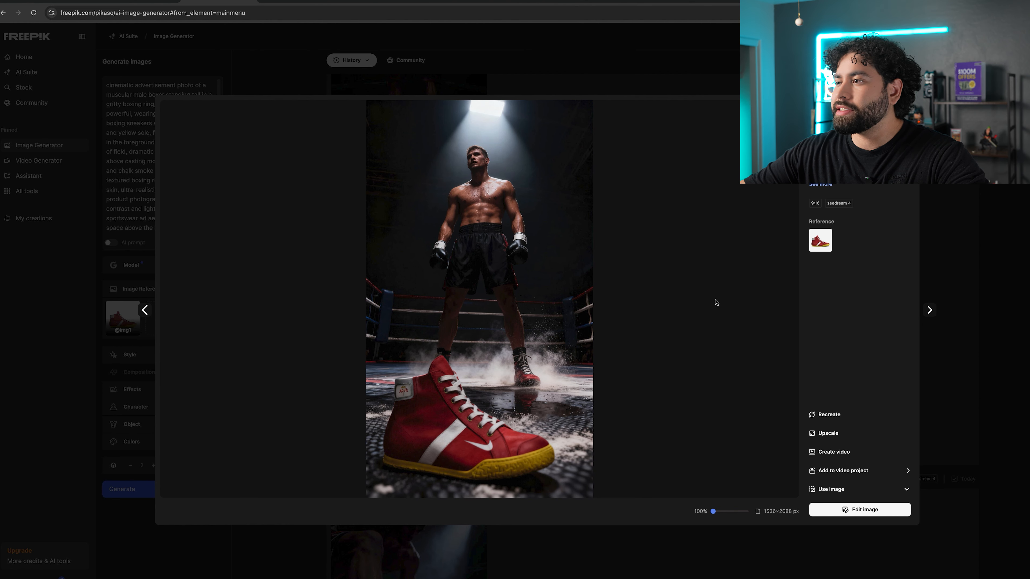
Review the corrected-prompt results from each model in the image viewer.
{"action": "left_click", "coordinate": [1003, 321]}
{"action": "scroll", "coordinate": [561, 329], "scroll_direction": "up", "scroll_amount": 2}
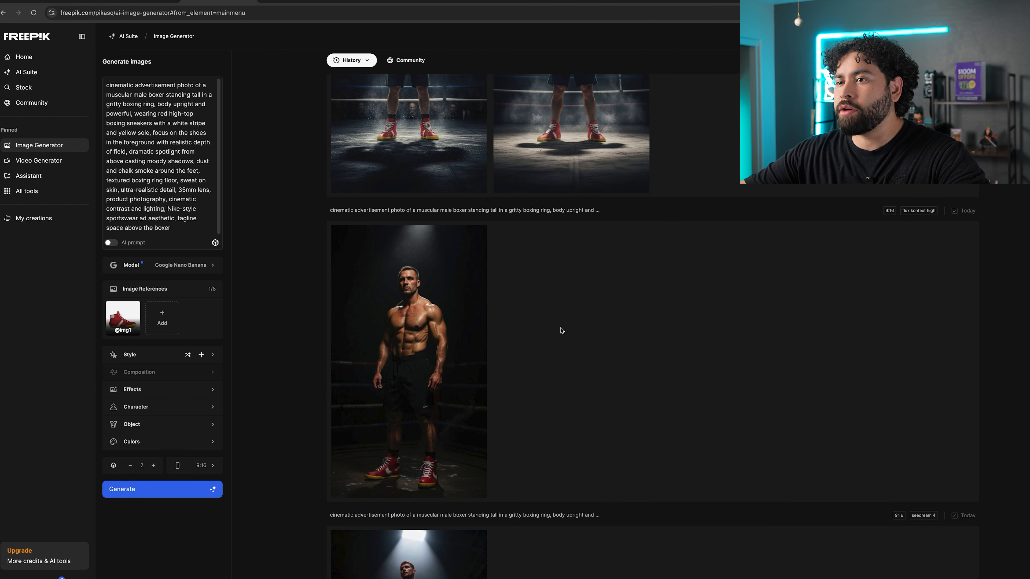
{"action": "left_click", "coordinate": [408, 354]}
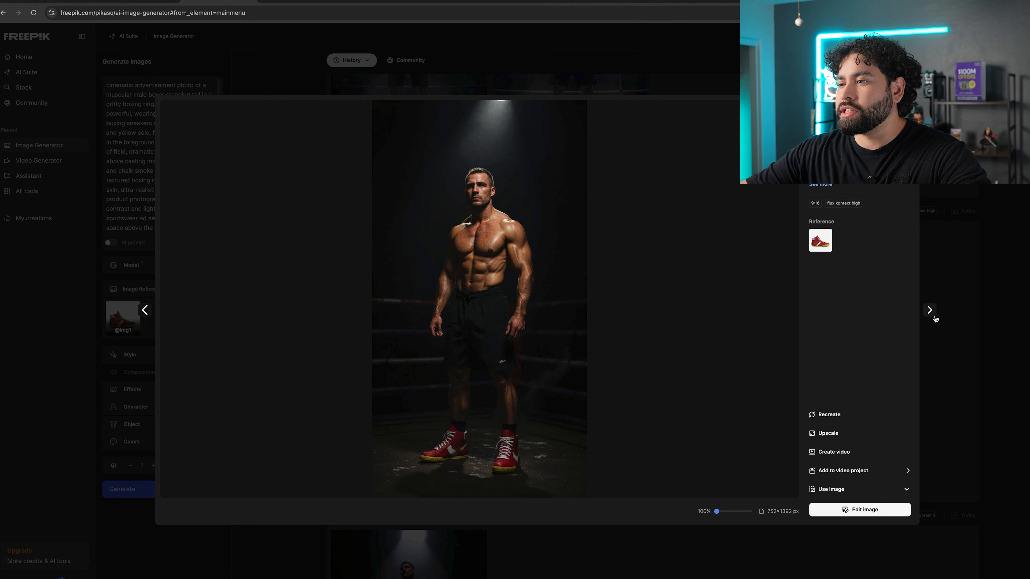
{"action": "left_click", "coordinate": [990, 324]}
{"action": "scroll", "coordinate": [526, 329], "scroll_direction": "up", "scroll_amount": 3}
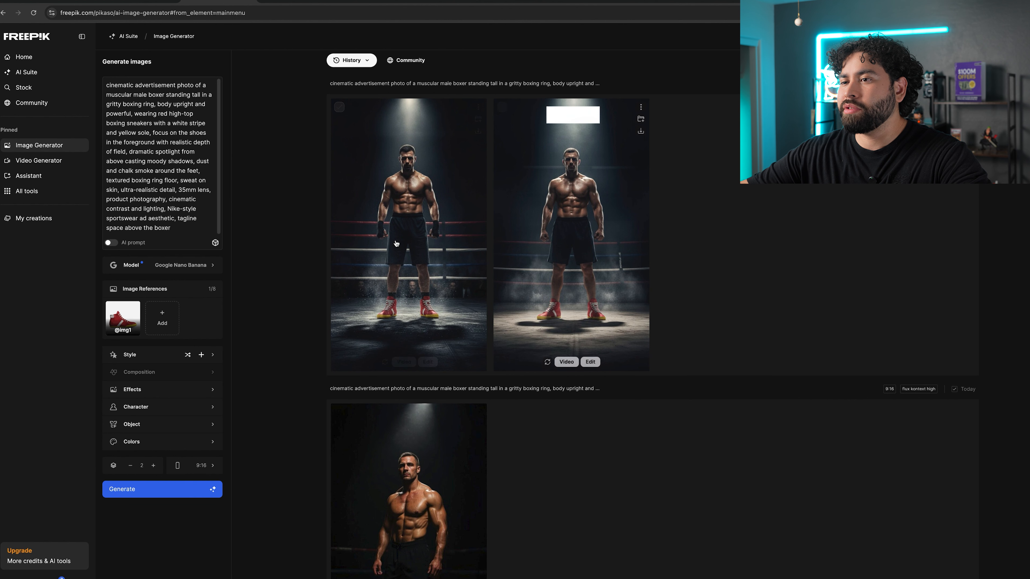
{"action": "left_click", "coordinate": [395, 239]}
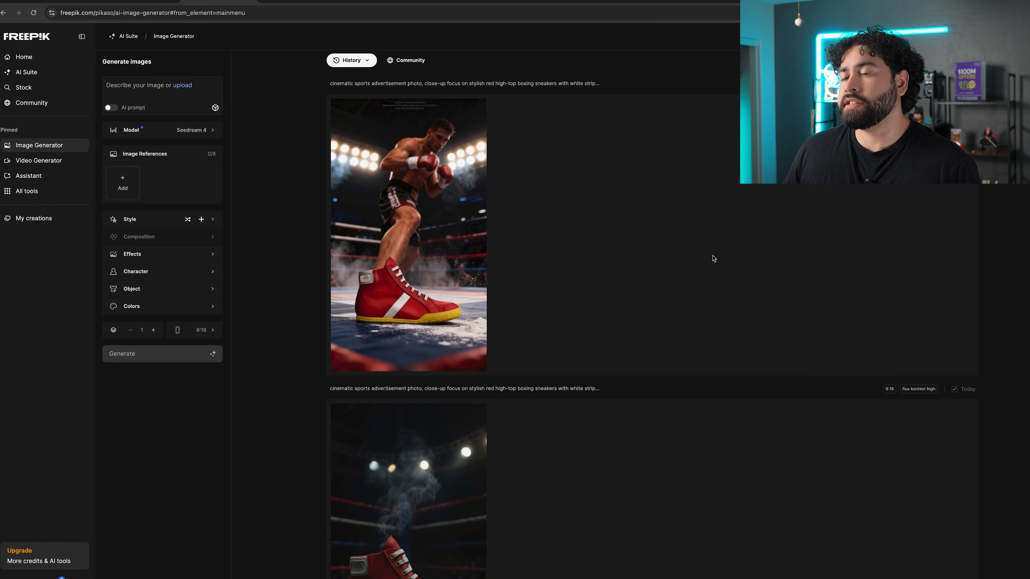
Browse the earlier sports-advertisement results and open them in the image viewer.
{"action": "scroll", "coordinate": [711, 259], "scroll_direction": "down", "scroll_amount": 5}
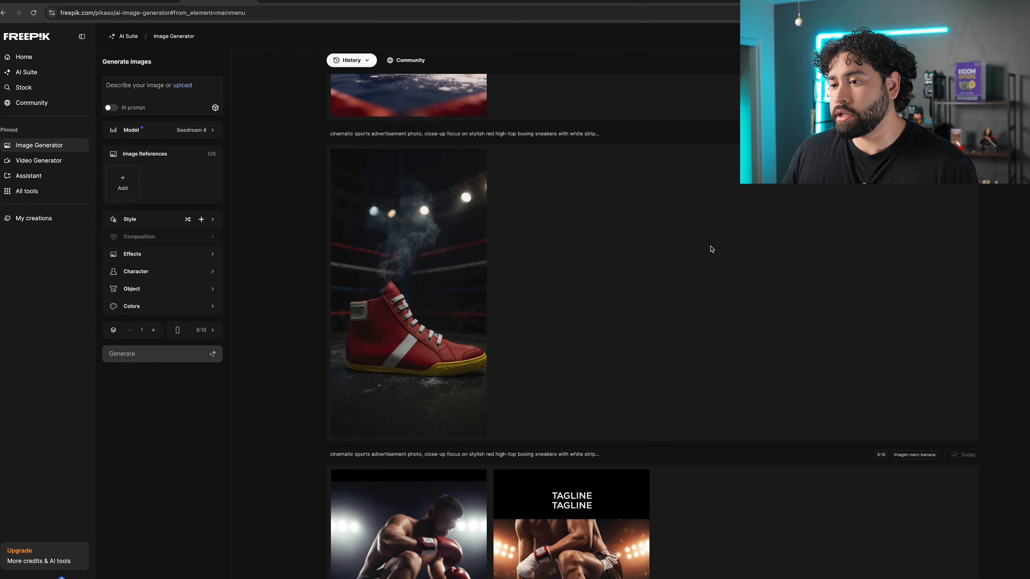
{"action": "left_click", "coordinate": [453, 278]}
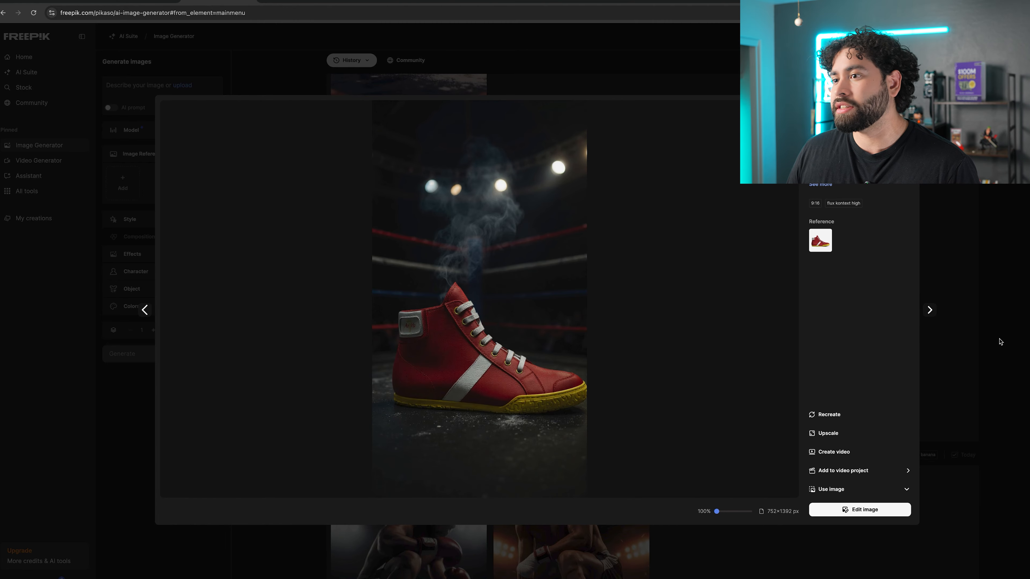
{"action": "left_click", "coordinate": [990, 343]}
{"action": "left_click", "coordinate": [456, 425]}
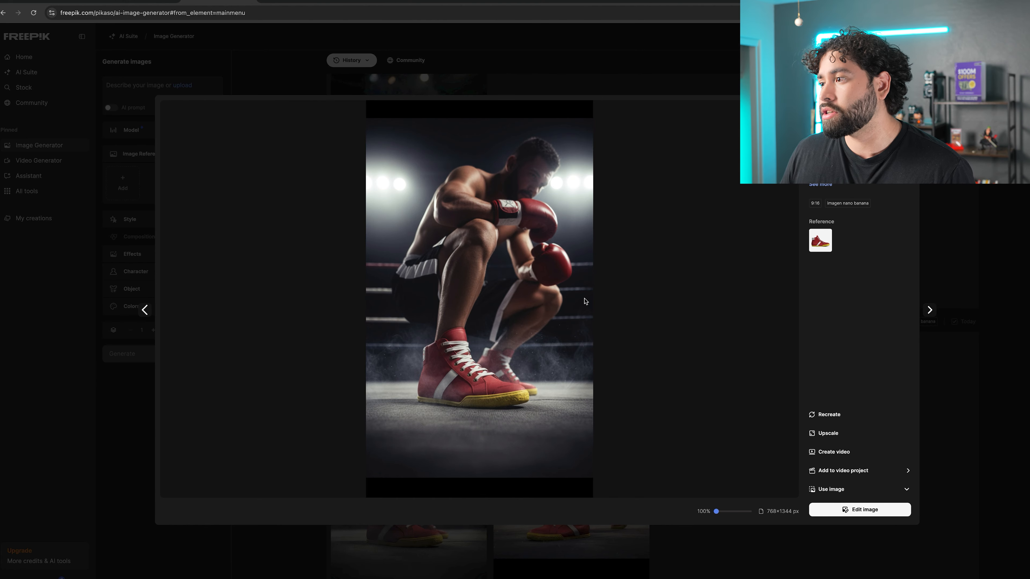
{"action": "left_click", "coordinate": [387, 240]}
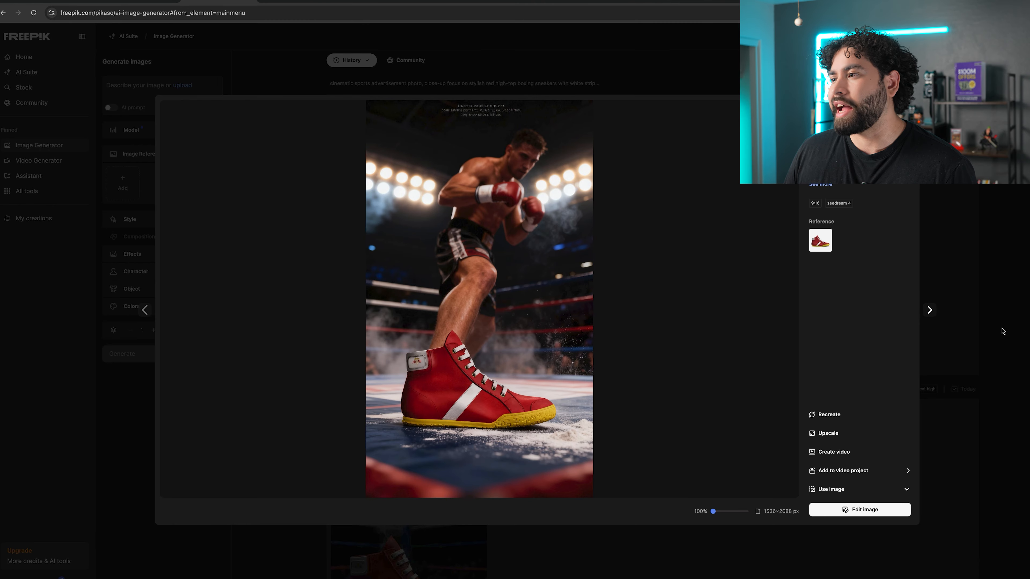
{"action": "left_click", "coordinate": [1004, 331]}
{"action": "scroll", "coordinate": [1022, 354], "scroll_direction": "down", "scroll_amount": 4}
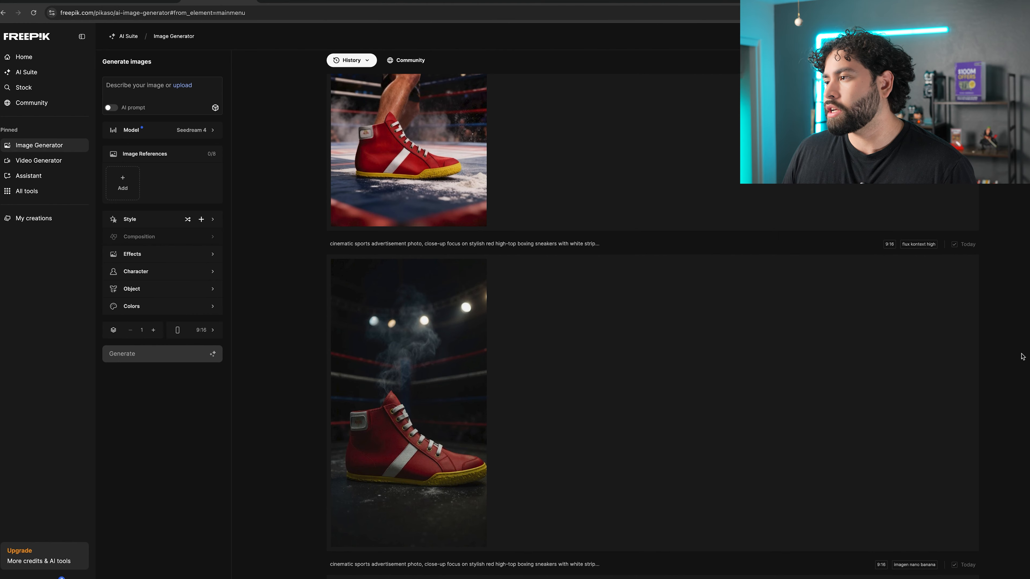
{"action": "scroll", "coordinate": [920, 275], "scroll_direction": "down", "scroll_amount": 4}
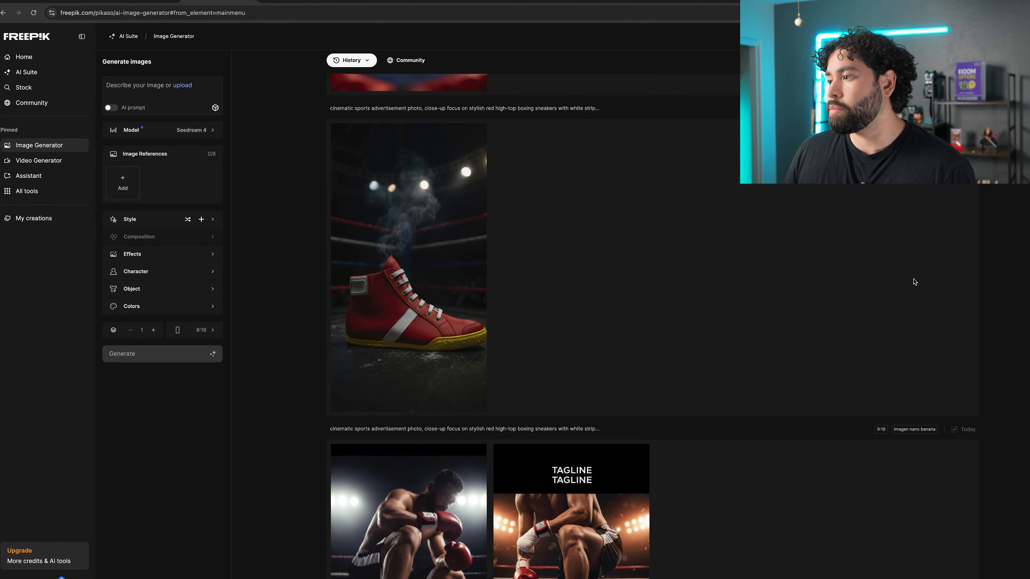
{"action": "scroll", "coordinate": [917, 361], "scroll_direction": "down", "scroll_amount": 2}
{"action": "scroll", "coordinate": [913, 359], "scroll_direction": "up", "scroll_amount": 9}
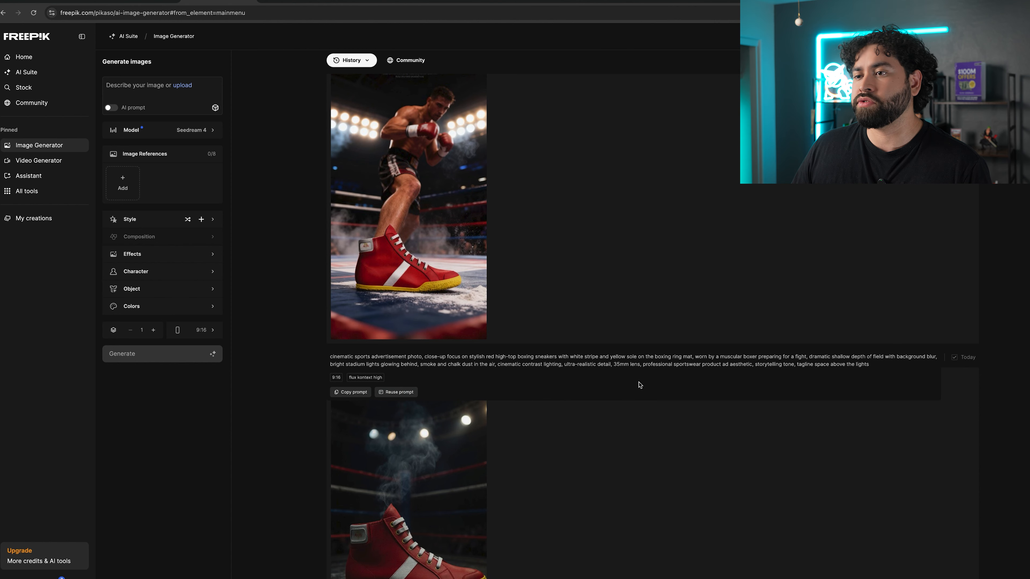
{"action": "scroll", "coordinate": [637, 389], "scroll_direction": "down", "scroll_amount": 4}
{"action": "left_click", "coordinate": [418, 362]}
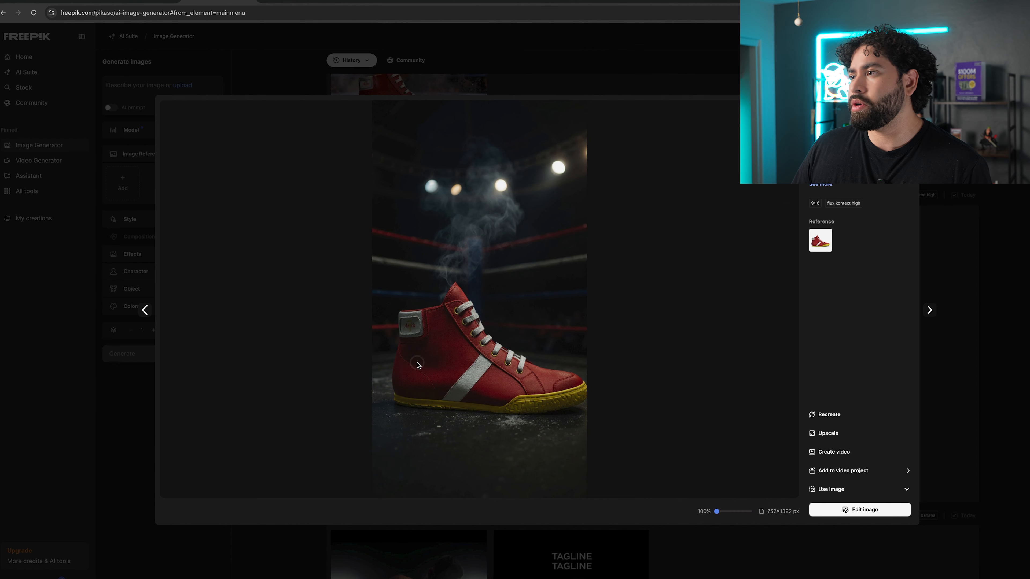
Send the smoke-filled boxing-ring sneaker image to the Image Upscaler at 2x with the Magnific model and Subtle preset.
{"action": "key", "text": "Escape"}
{"action": "left_click", "coordinate": [419, 361]}
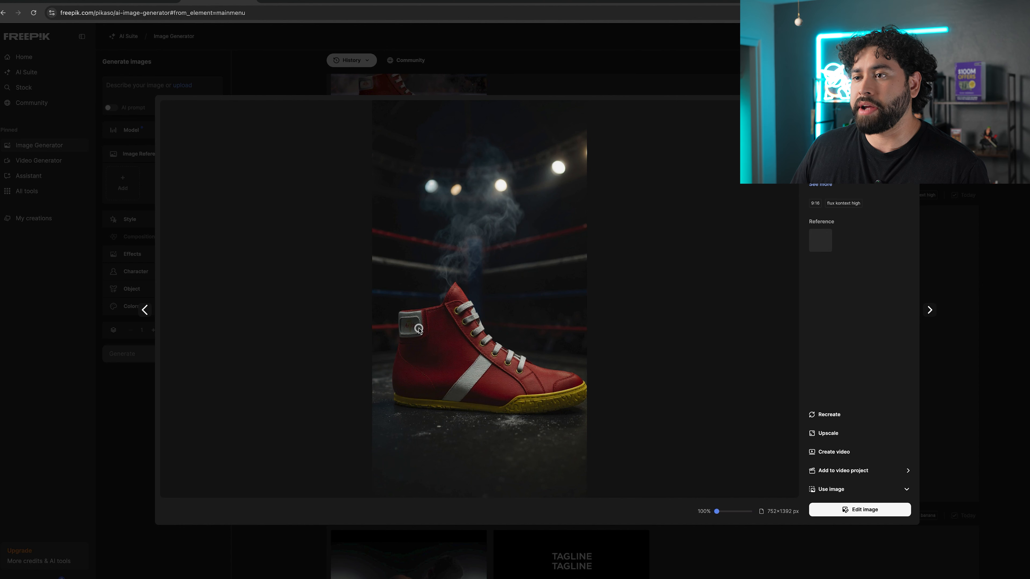
{"action": "left_click", "coordinate": [837, 435]}
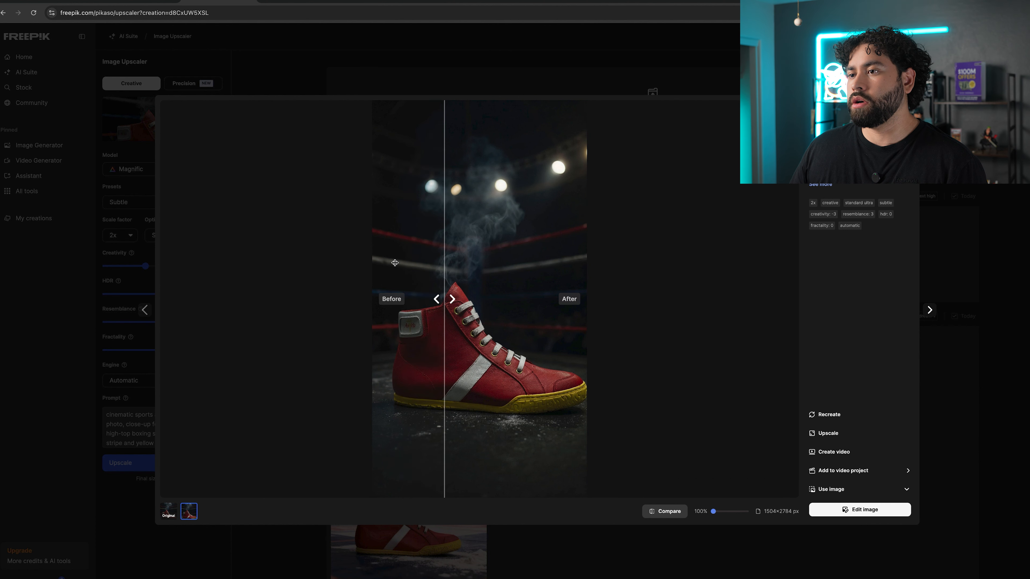
{"action": "left_click_drag", "start_coordinate": [460, 300], "coordinate": [612, 316]}
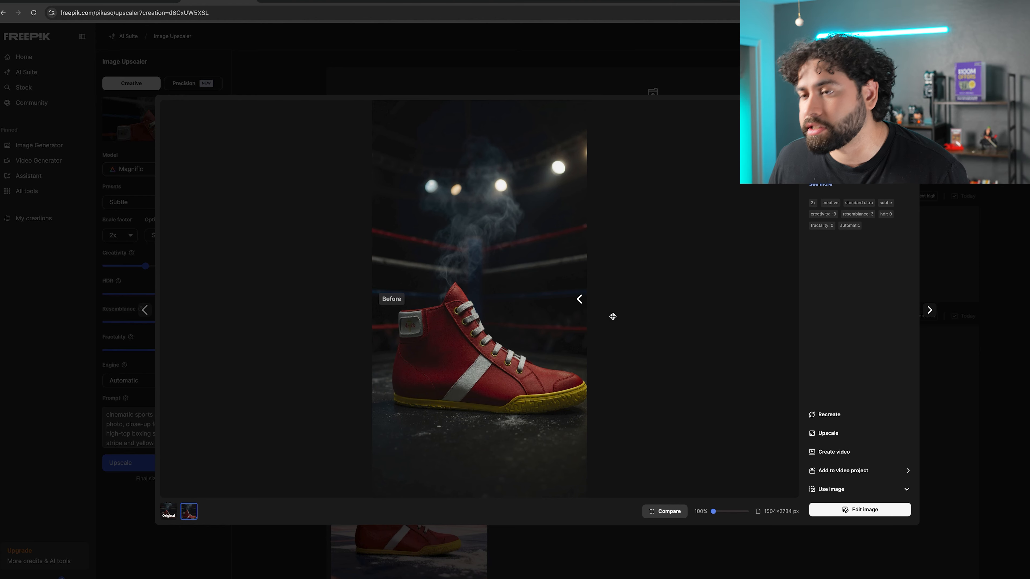
Compare the upscaled sneaker image with the original using the before/after slider and zoom.
{"action": "left_click_drag", "start_coordinate": [610, 316], "coordinate": [381, 349]}
{"action": "left_click_drag", "start_coordinate": [717, 512], "coordinate": [726, 512]}
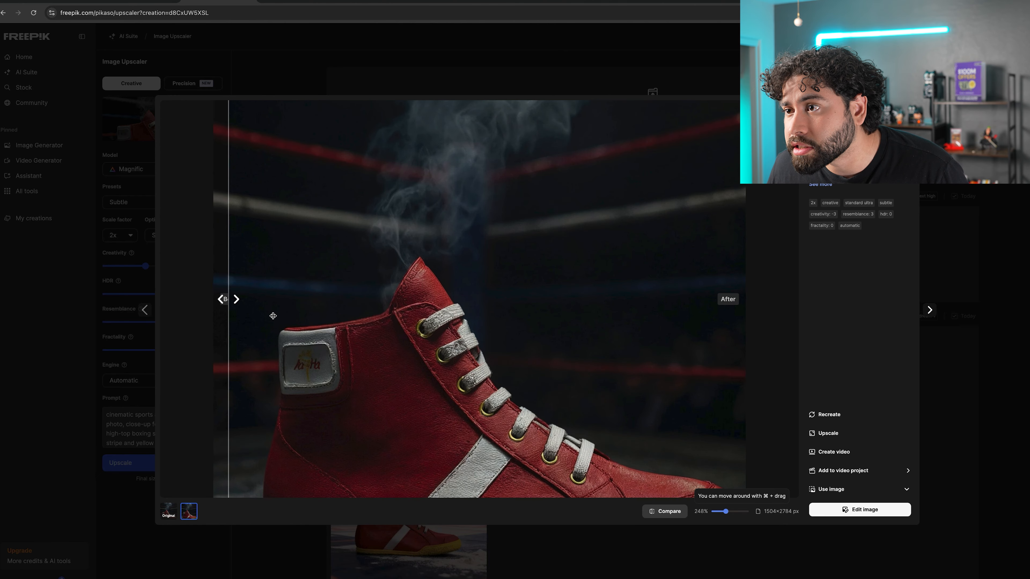
{"action": "left_click_drag", "start_coordinate": [228, 299], "coordinate": [643, 347]}
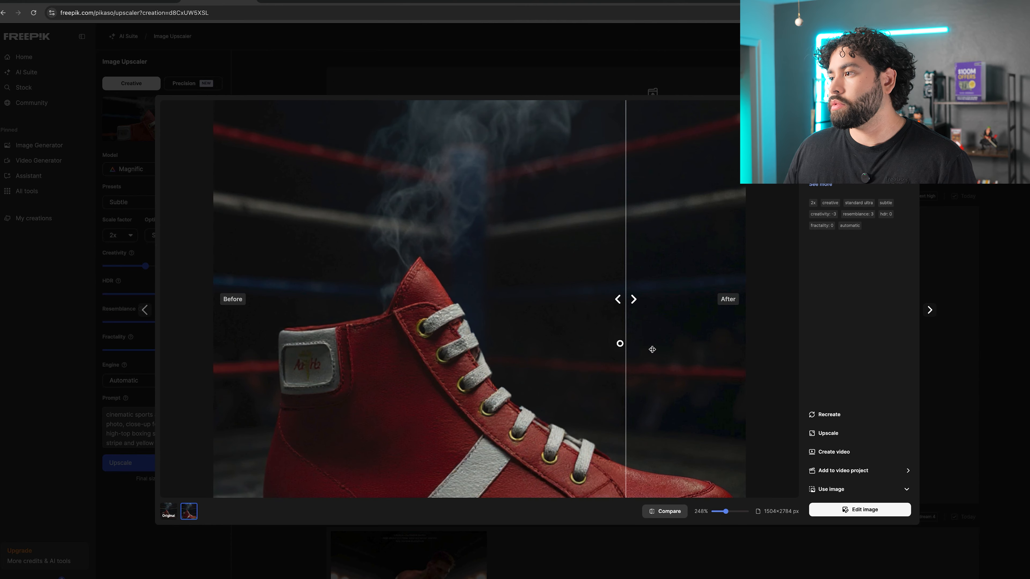
{"action": "left_click_drag", "start_coordinate": [724, 515], "coordinate": [714, 513]}
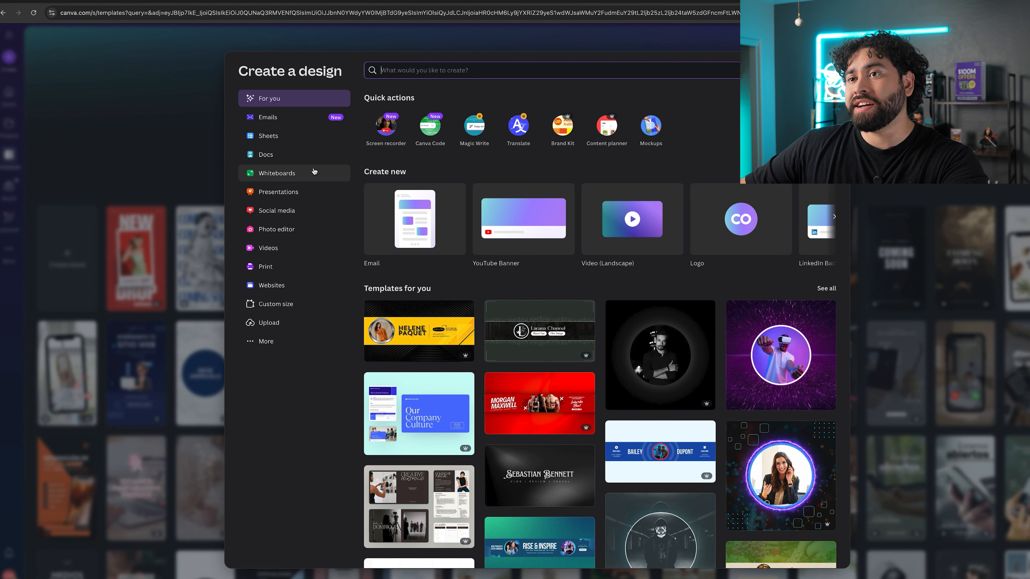
In Canva, create an Instagram Story design and place the uploaded upscaled sneaker image on it.
{"action": "left_click", "coordinate": [299, 212]}
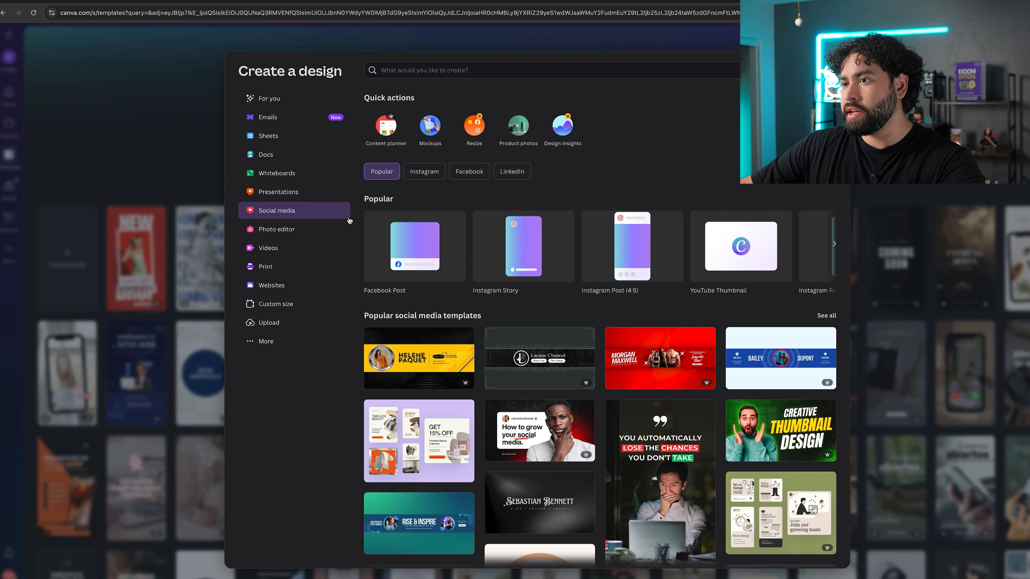
{"action": "left_click", "coordinate": [515, 260]}
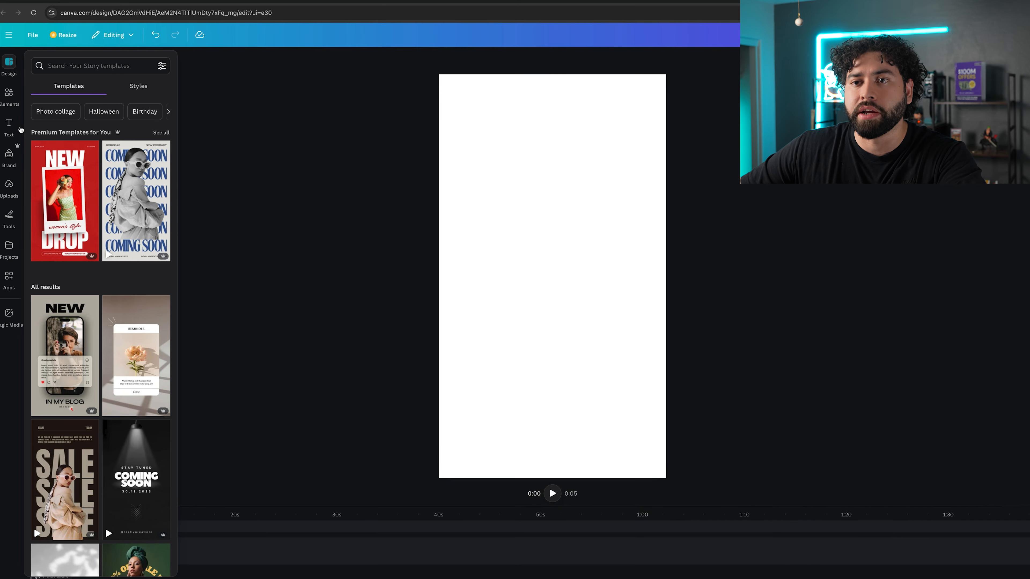
{"action": "left_click", "coordinate": [9, 185]}
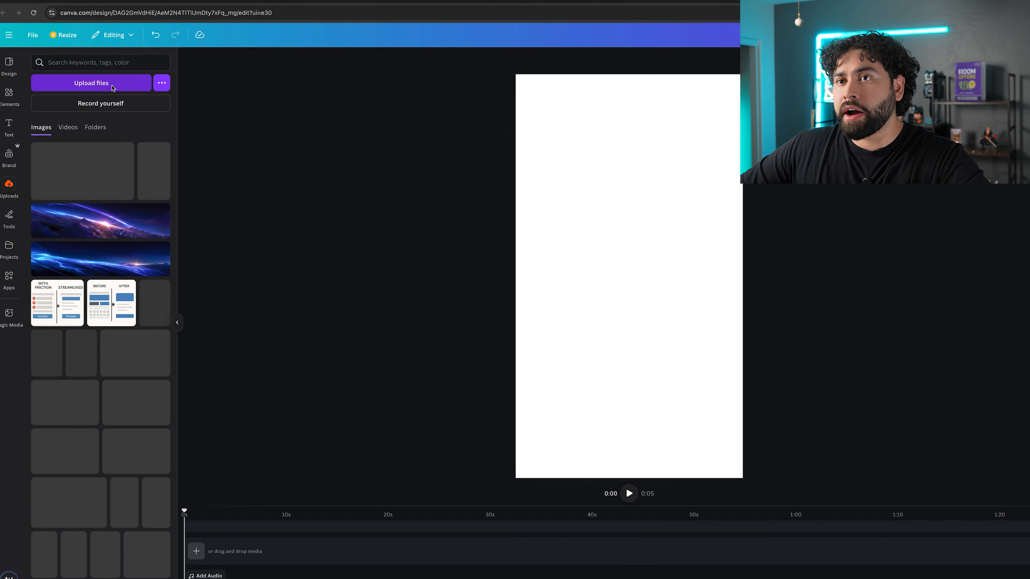
{"action": "left_click", "coordinate": [112, 88]}
{"action": "left_click", "coordinate": [438, 261]}
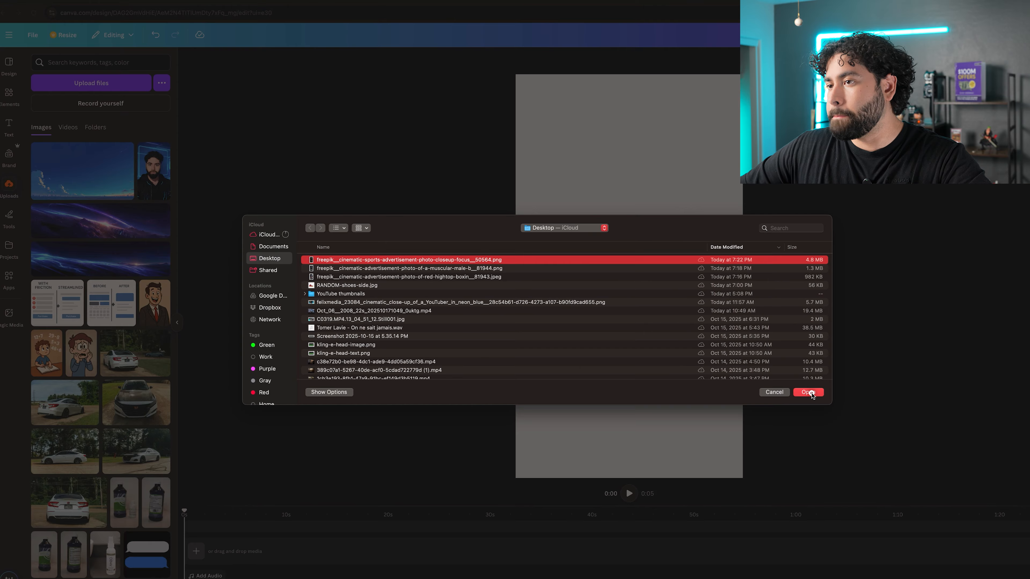
{"action": "left_click", "coordinate": [809, 393]}
{"action": "left_click", "coordinate": [37, 165]}
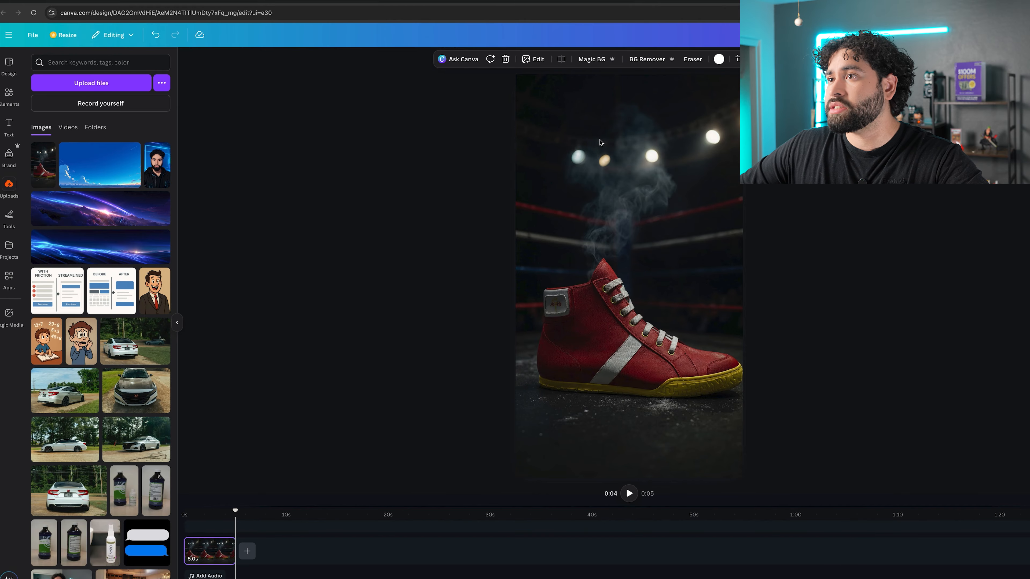
{"action": "left_click", "coordinate": [9, 125]}
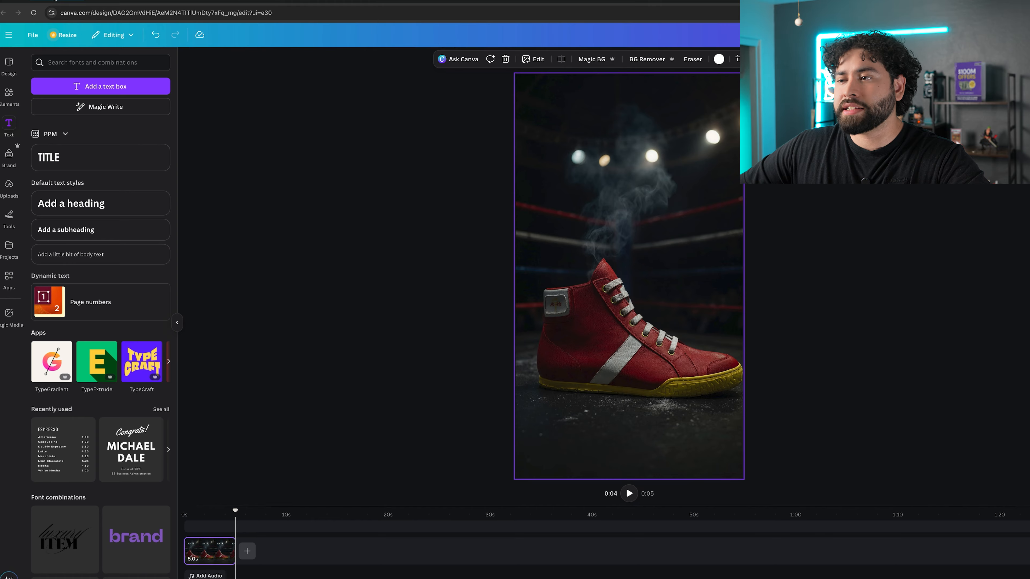
In ChatGPT, attach the upscaled sneaker image and ask for a slogan, a Canva font and a CTA for an Instagram story.
{"action": "left_click", "coordinate": [55, 2]}
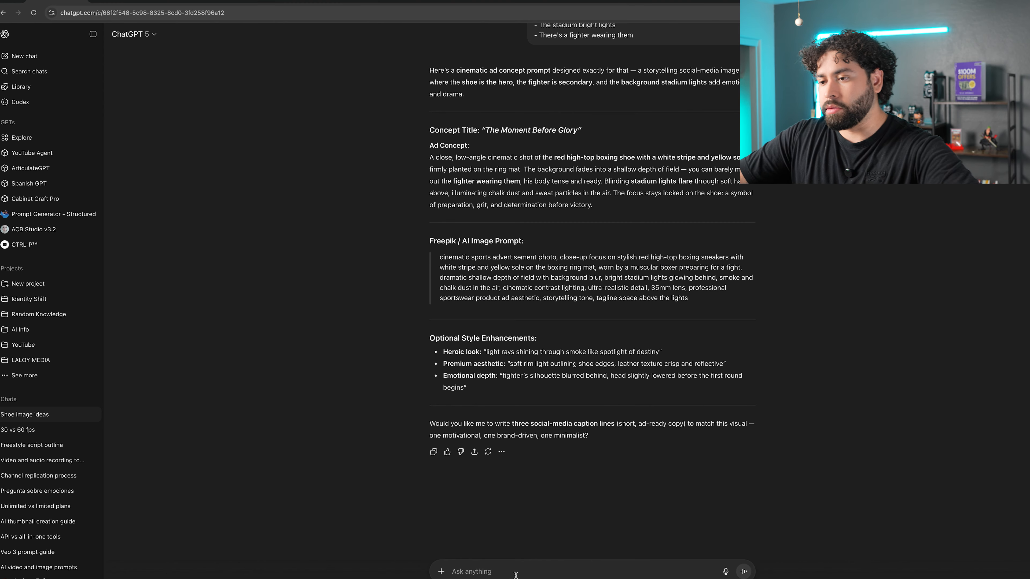
{"action": "left_click", "coordinate": [441, 571]}
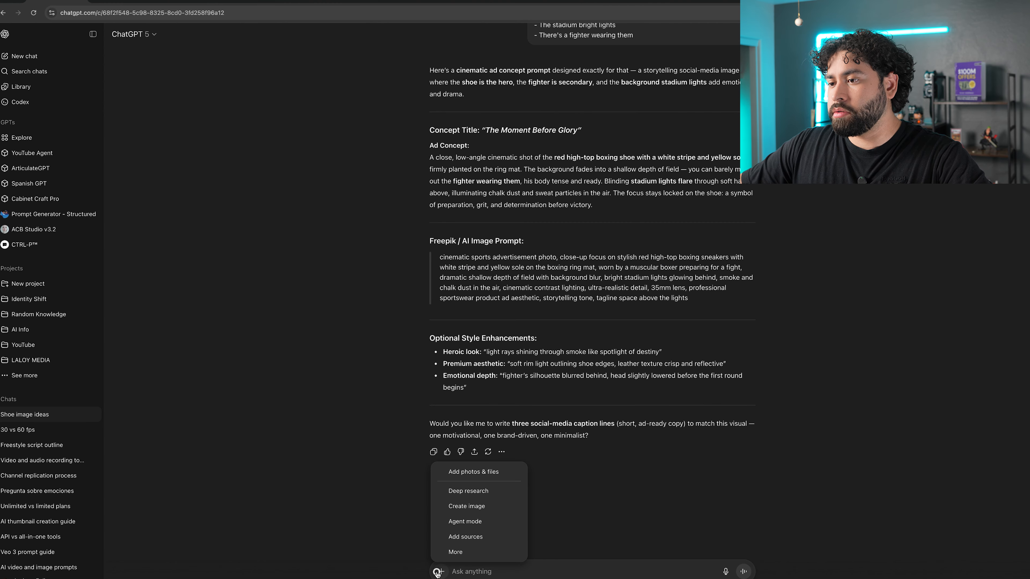
{"action": "left_click", "coordinate": [473, 471]}
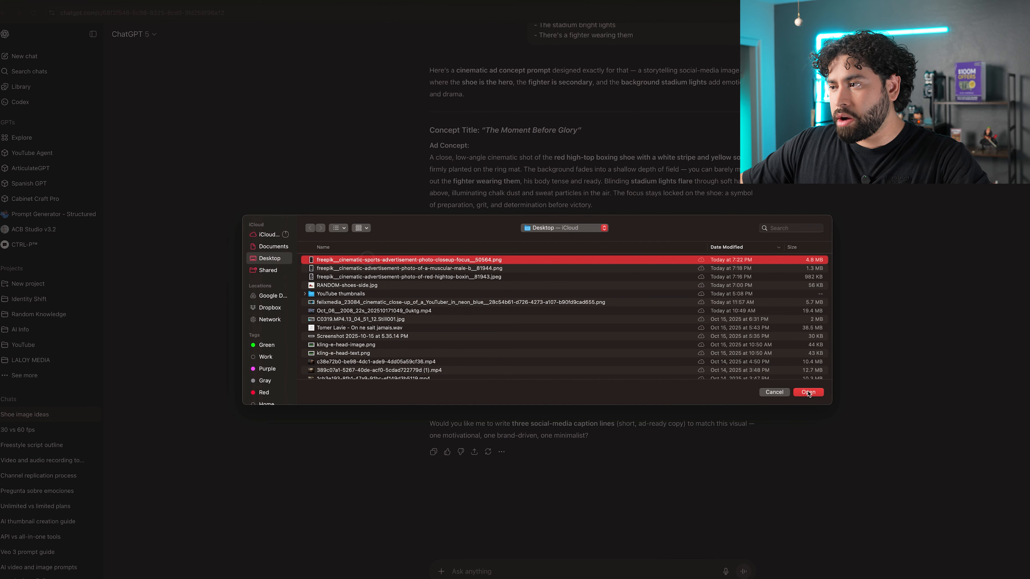
{"action": "left_click", "coordinate": [808, 392]}
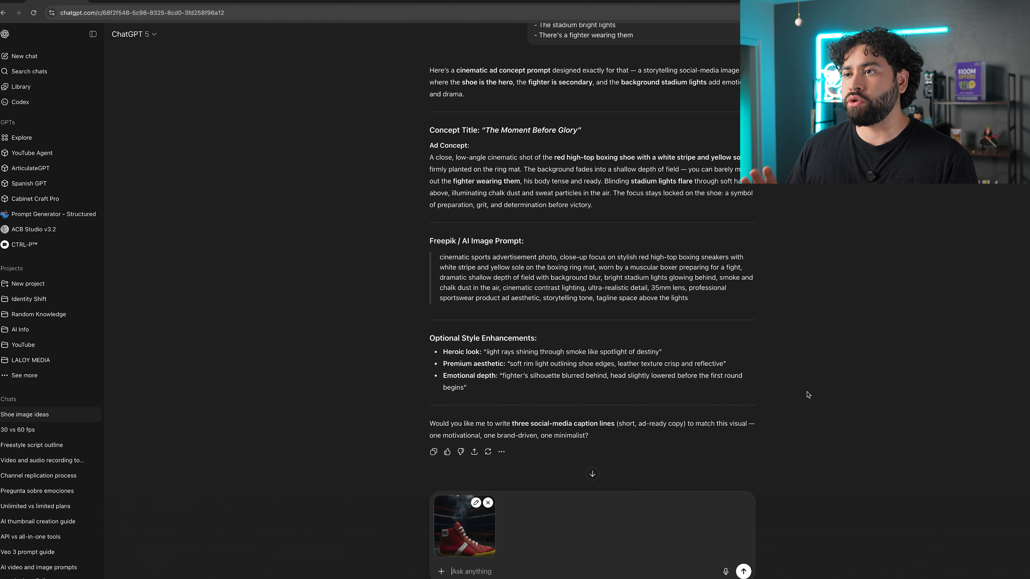
{"action": "type", "text": "Here's the image that I got from Freepik. Please tell me a cool catchphrase or a slogan of this shoe that I can use to put into Canva, type it out, and also tell me what font will look good and give me a CTA for this post. It's also an Instagram story."}
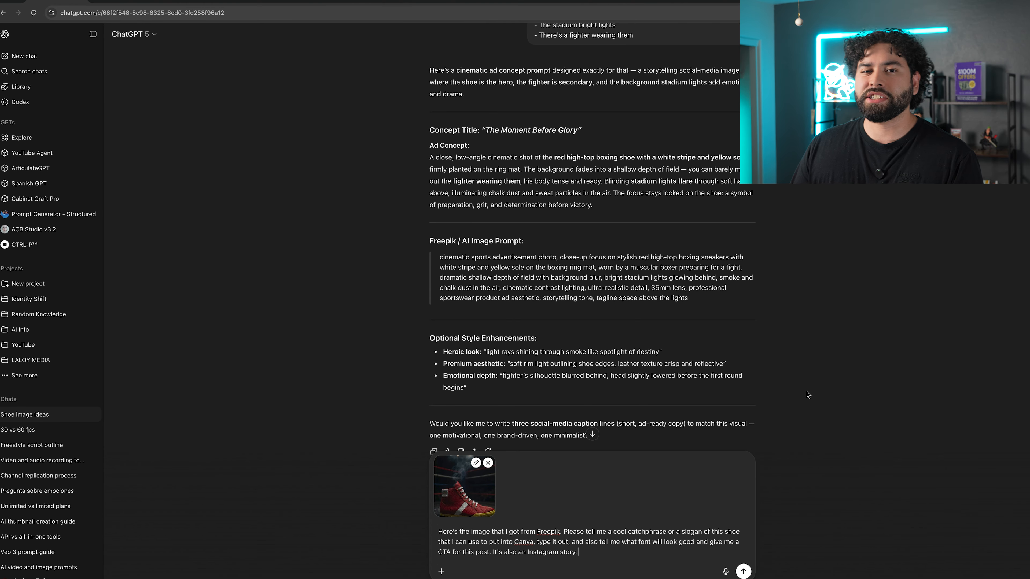
{"action": "key", "text": "Return"}
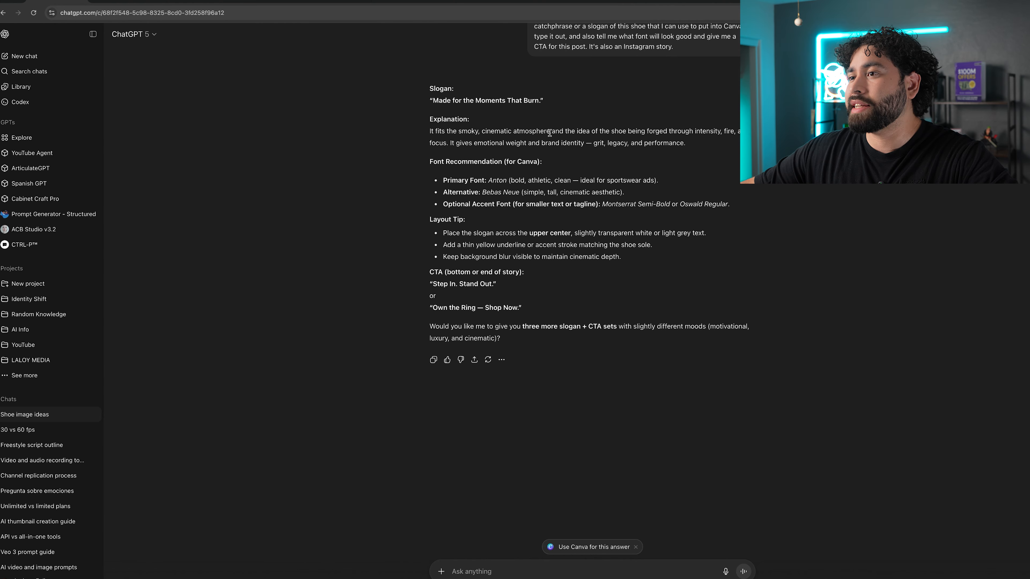
Copy the slogan "Made for the Moments That Burn." into a new text box and enlarge it near the story's top.
{"action": "left_click_drag", "start_coordinate": [540, 100], "coordinate": [432, 101]}
{"action": "key", "text": "ctrl+c"}
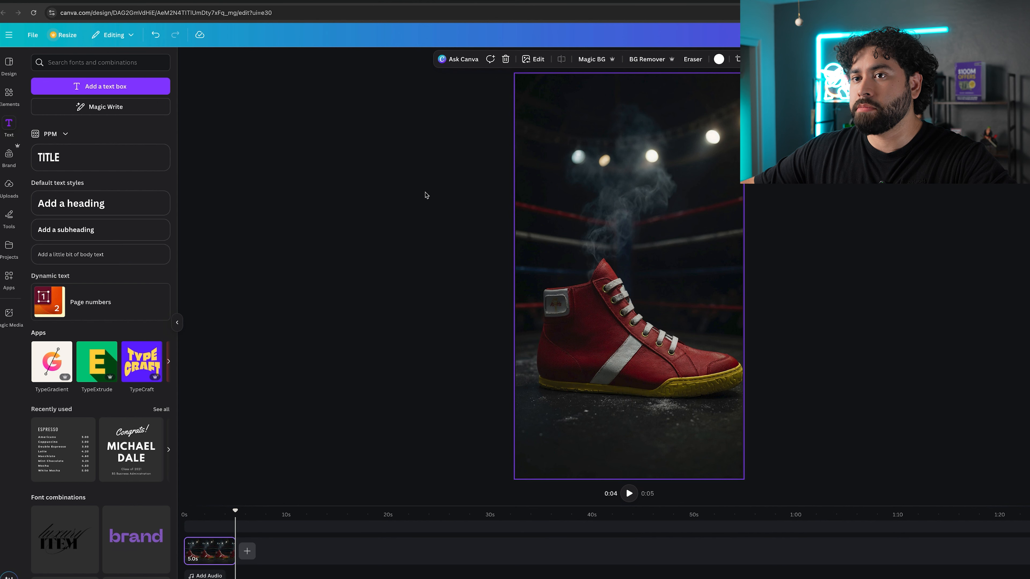
{"action": "left_click", "coordinate": [113, 86]}
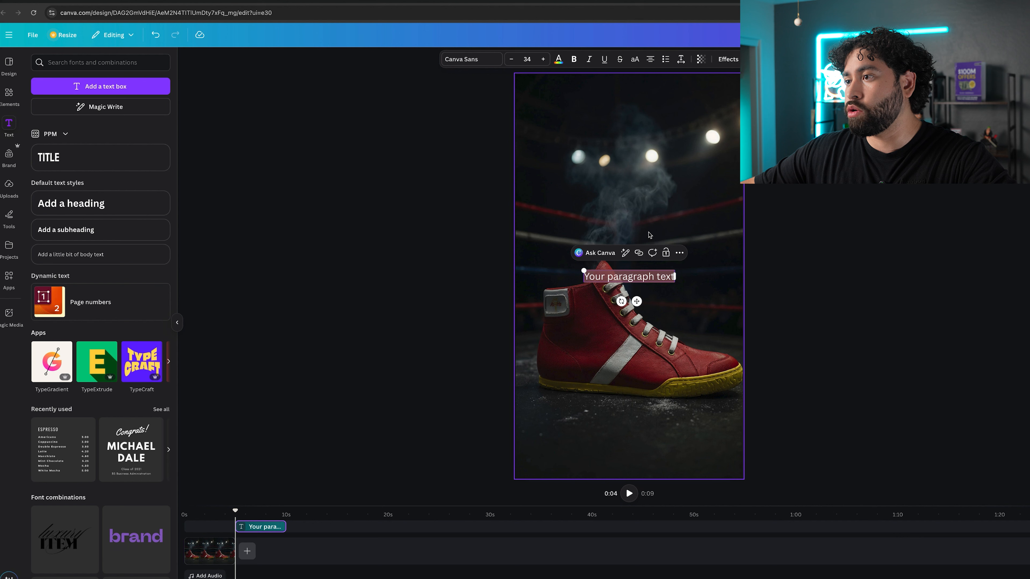
{"action": "key", "text": "ctrl+v"}
{"action": "mouse_move", "coordinate": [709, 277]}
{"action": "left_mouse_down"}
{"action": "mouse_move", "coordinate": [599, 283]}
{"action": "mouse_move", "coordinate": [702, 274]}
{"action": "left_mouse_up"}
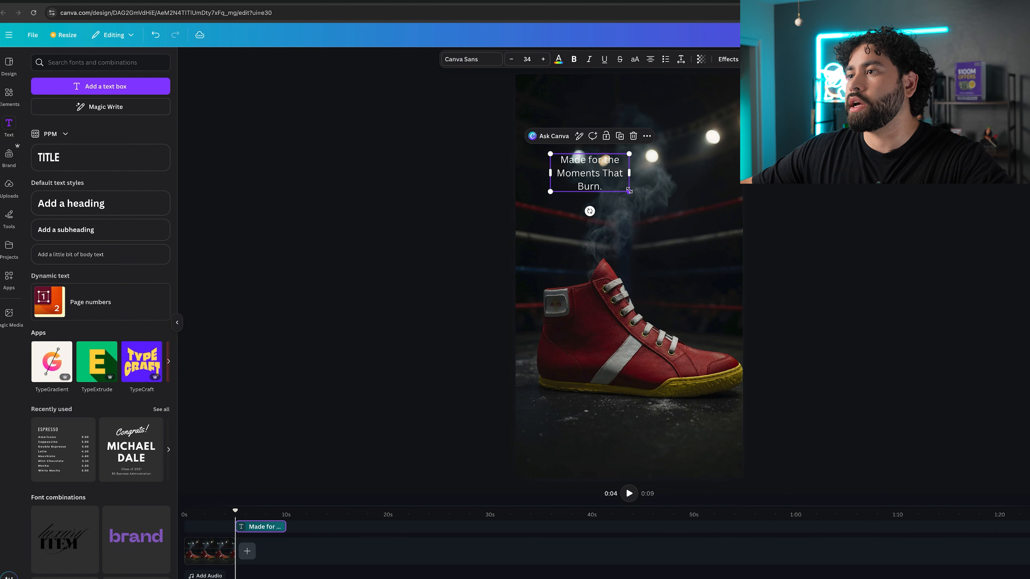
{"action": "left_click_drag", "start_coordinate": [628, 191], "coordinate": [717, 272]}
{"action": "left_click_drag", "start_coordinate": [703, 228], "coordinate": [693, 207]}
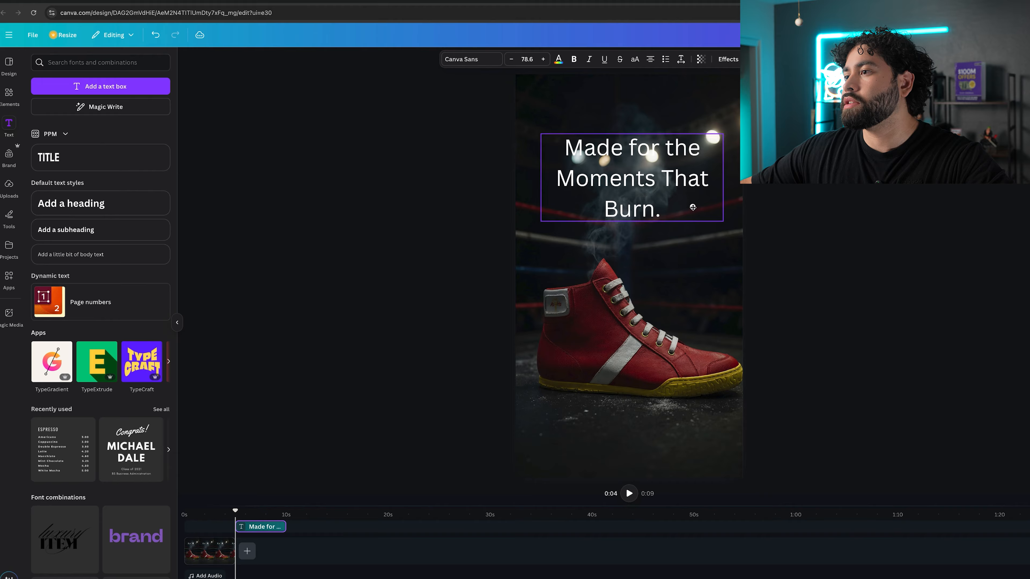
{"action": "left_click", "coordinate": [798, 205]}
Check the recommended font in ChatGPT and set the slogan's font to Anton.
{"action": "left_click", "coordinate": [114, 4]}
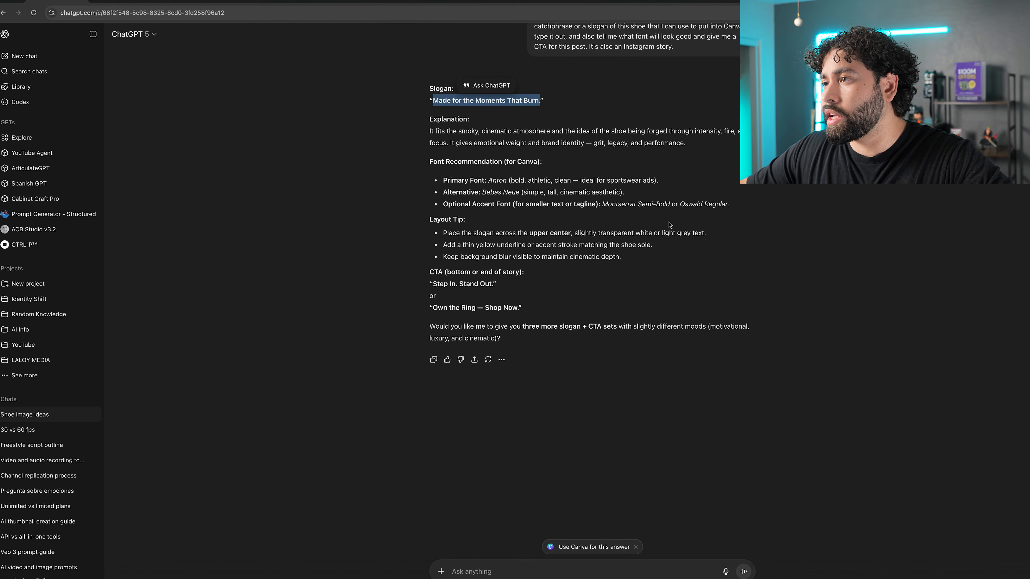
{"action": "left_click", "coordinate": [118, 3]}
{"action": "left_click", "coordinate": [85, 60]}
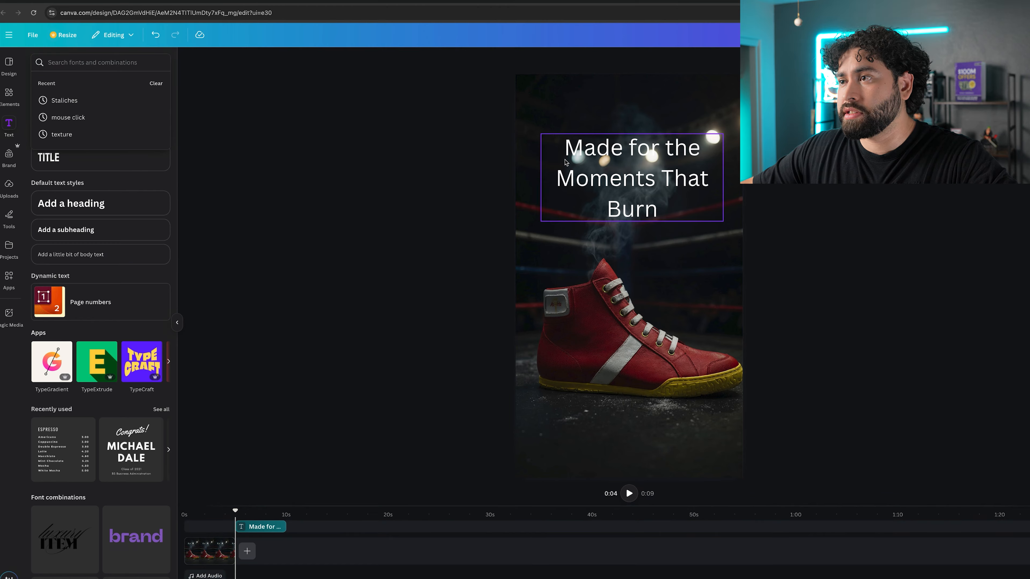
{"action": "left_click", "coordinate": [628, 173]}
{"action": "left_click", "coordinate": [472, 59]}
{"action": "left_click", "coordinate": [108, 100]}
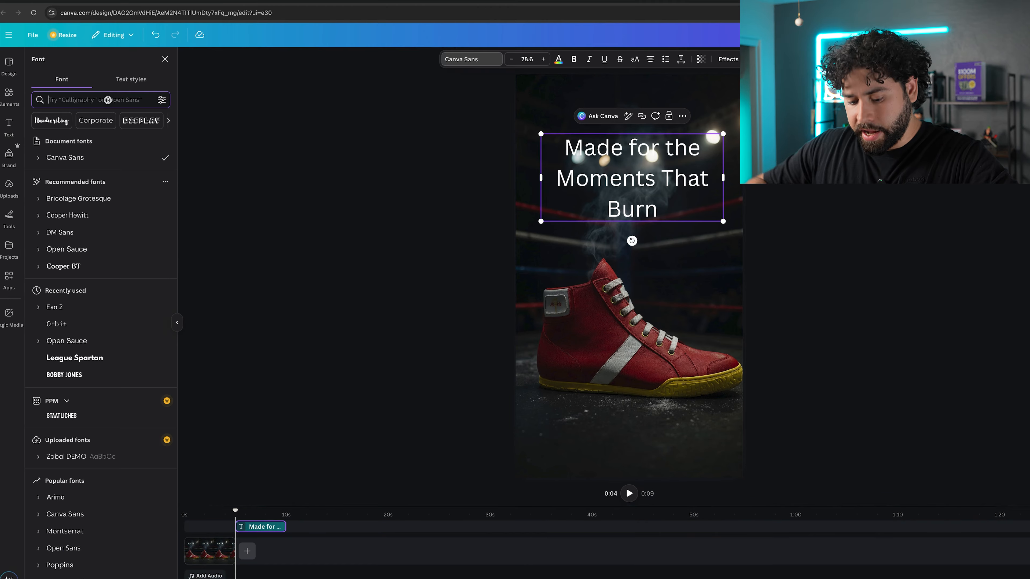
{"action": "type", "text": "anton"}
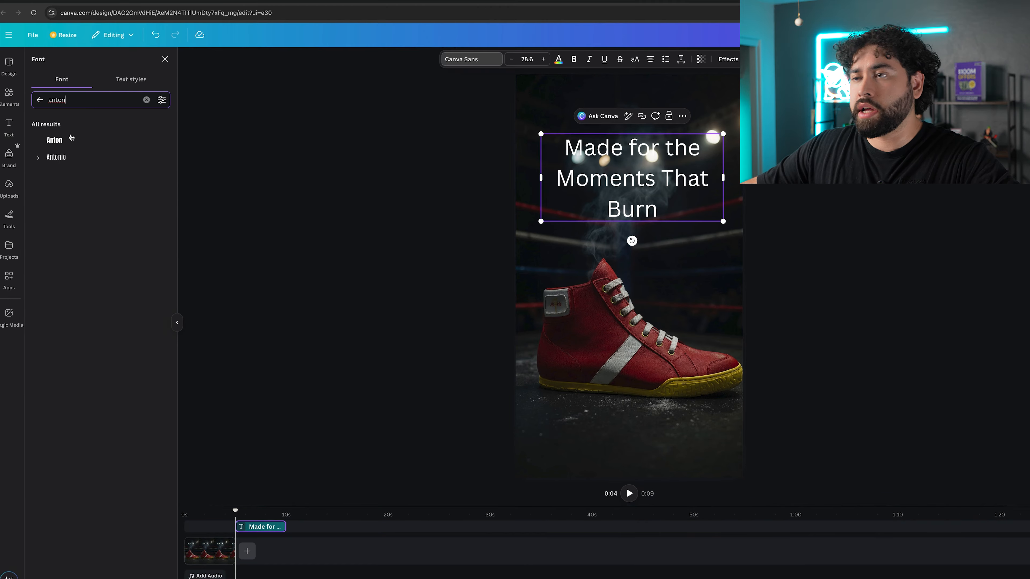
{"action": "left_click", "coordinate": [66, 140]}
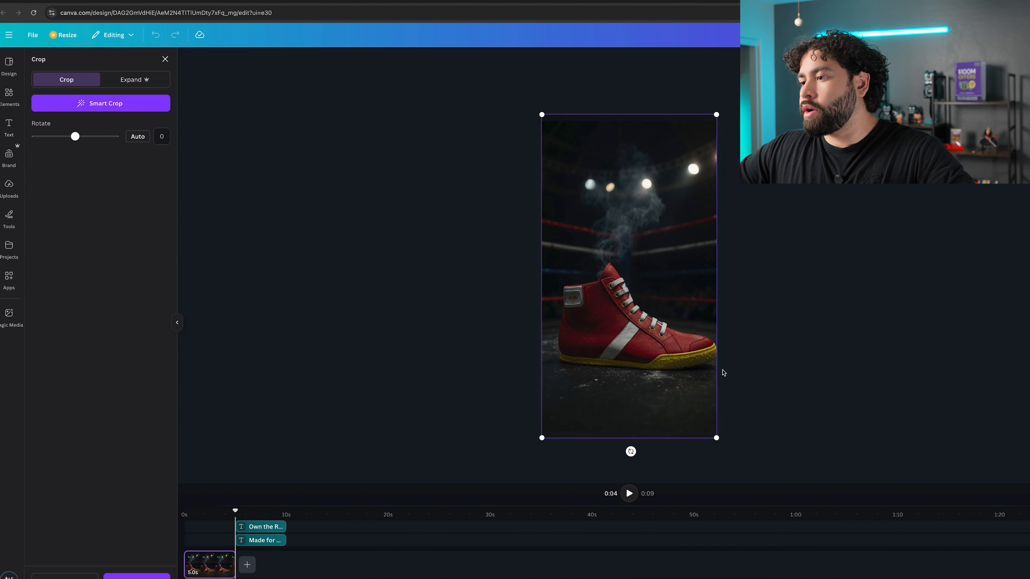
Resize the sneaker image so it fills the story canvas.
{"action": "left_click_drag", "start_coordinate": [715, 439], "coordinate": [730, 463]}
{"action": "left_click_drag", "start_coordinate": [701, 415], "coordinate": [687, 392]}
{"action": "left_click", "coordinate": [815, 374]}
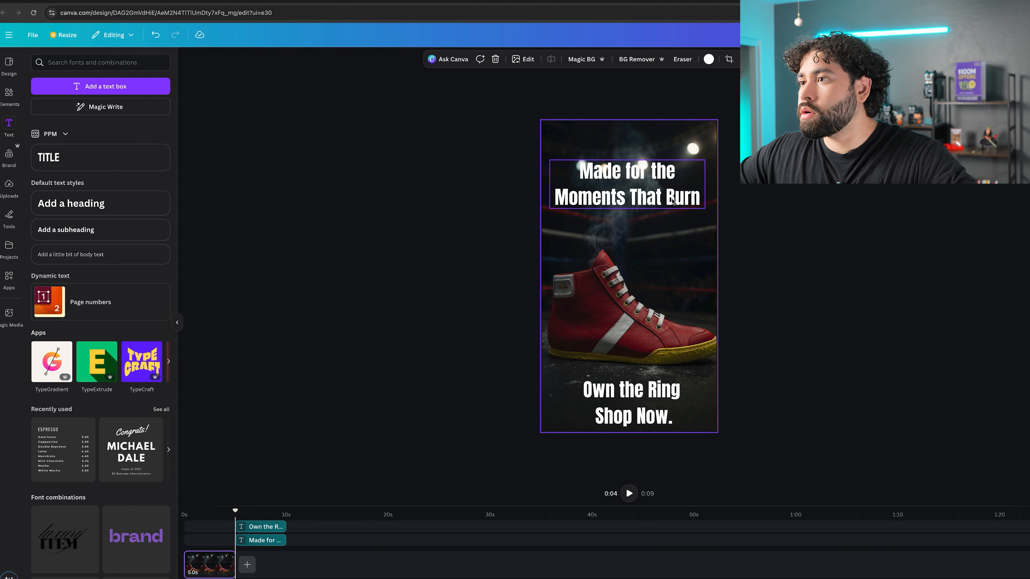
Position the slogan slightly lower above the sneaker and preview the finished story full screen.
{"action": "left_click", "coordinate": [661, 208]}
{"action": "left_click", "coordinate": [656, 324]}
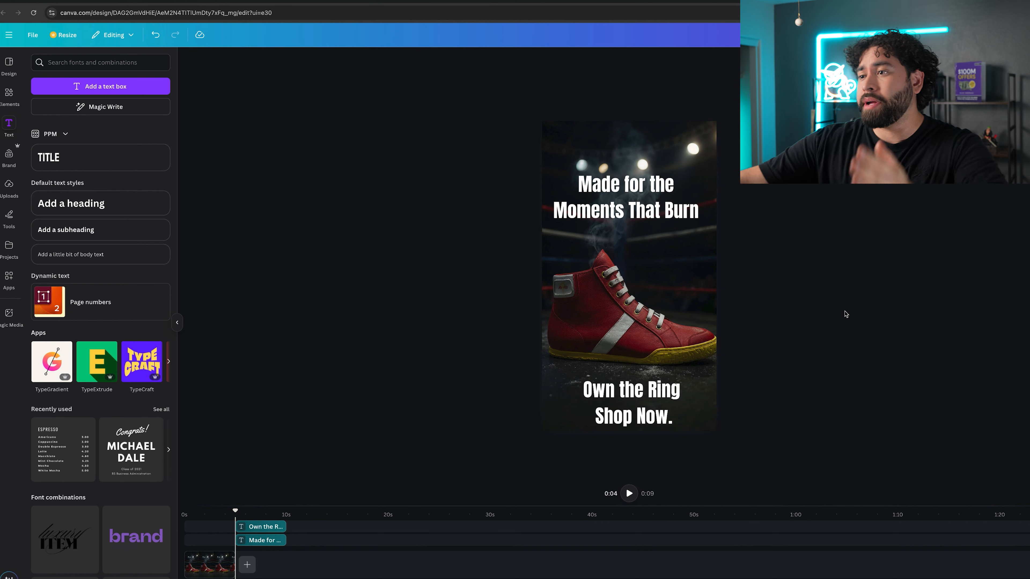
{"action": "left_click", "coordinate": [645, 311]}
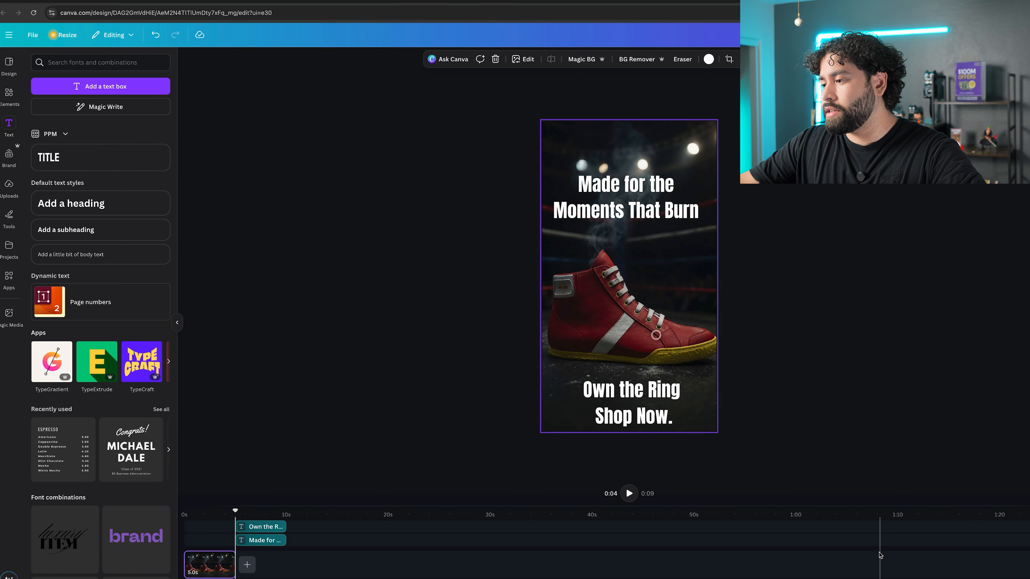
{"action": "scroll", "coordinate": [644, 311], "scroll_direction": "up", "scroll_amount": 3}
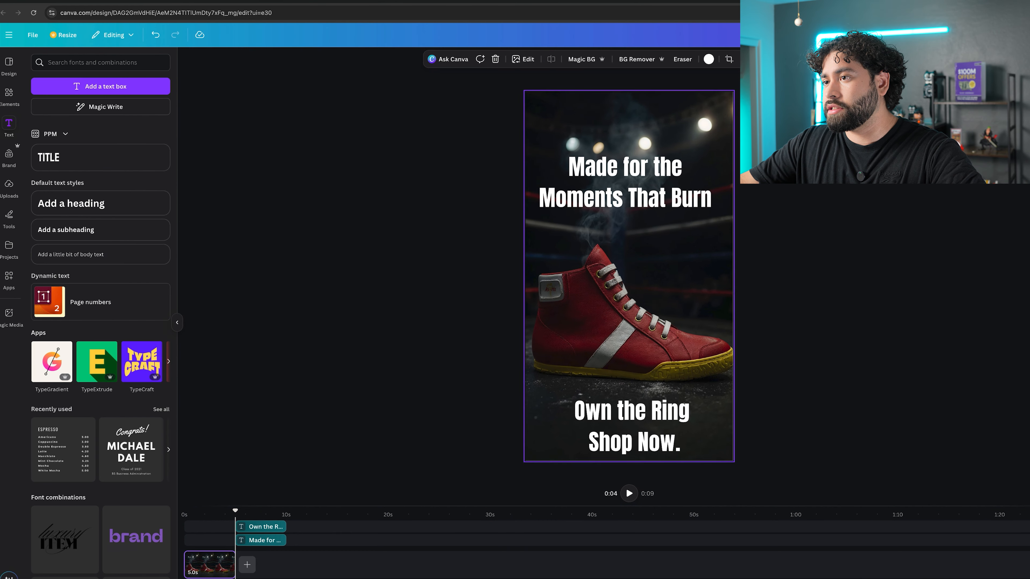
{"action": "left_click", "coordinate": [845, 425]}
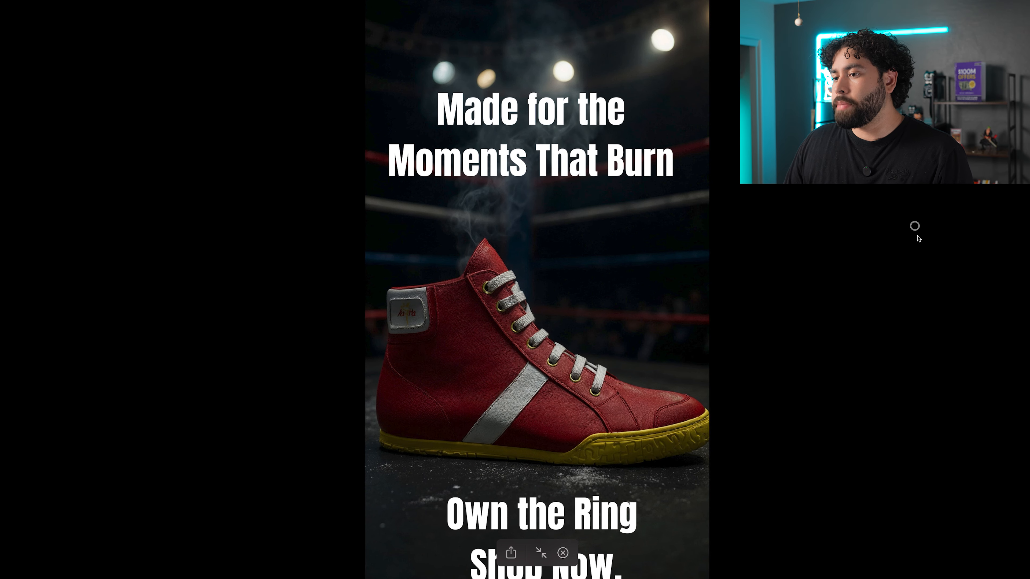